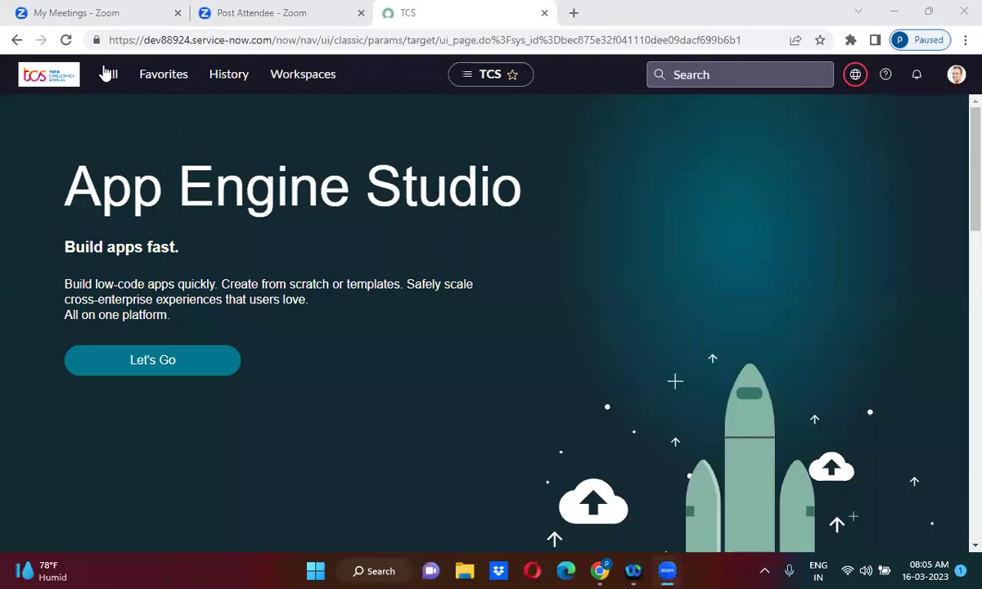
Find Flow Designer by filtering the navigator for "flow designer", and open the Request laptop flow.
{"action": "left_click", "coordinate": [105, 88]}
{"action": "left_click", "coordinate": [106, 84]}
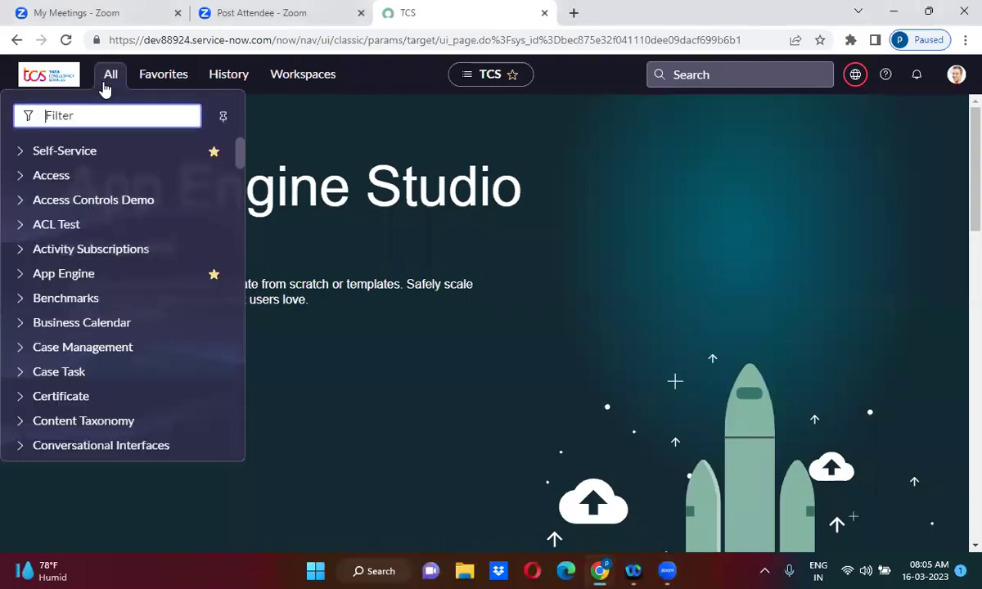
{"action": "type", "text": "flow "}
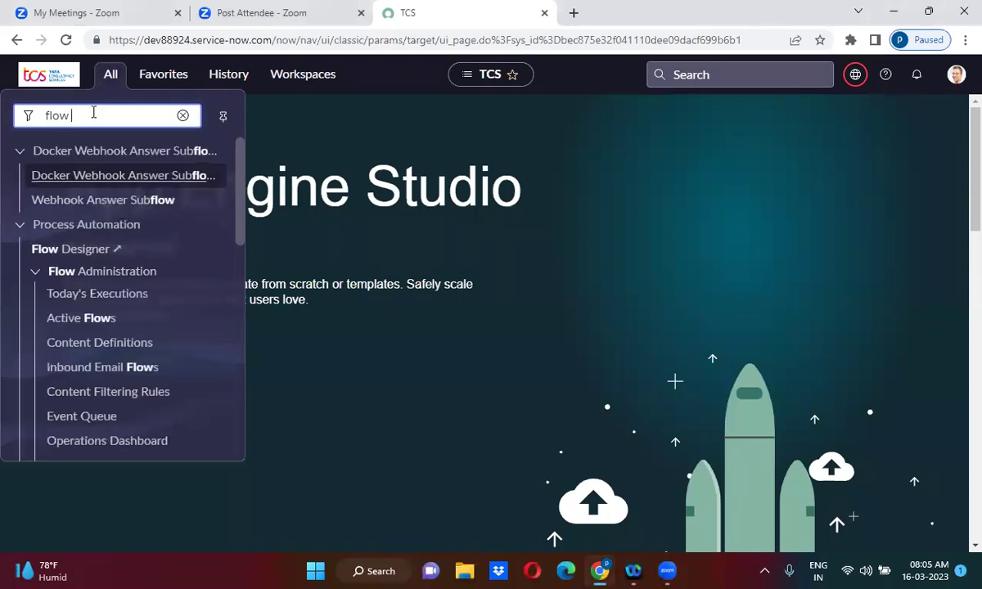
{"action": "type", "text": "designer"}
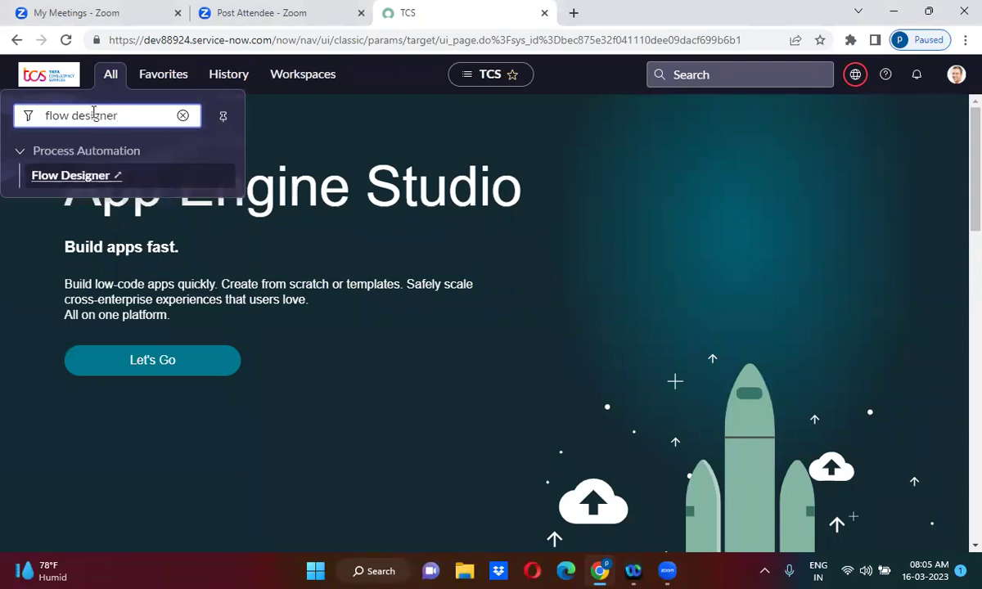
{"action": "left_click", "coordinate": [72, 173]}
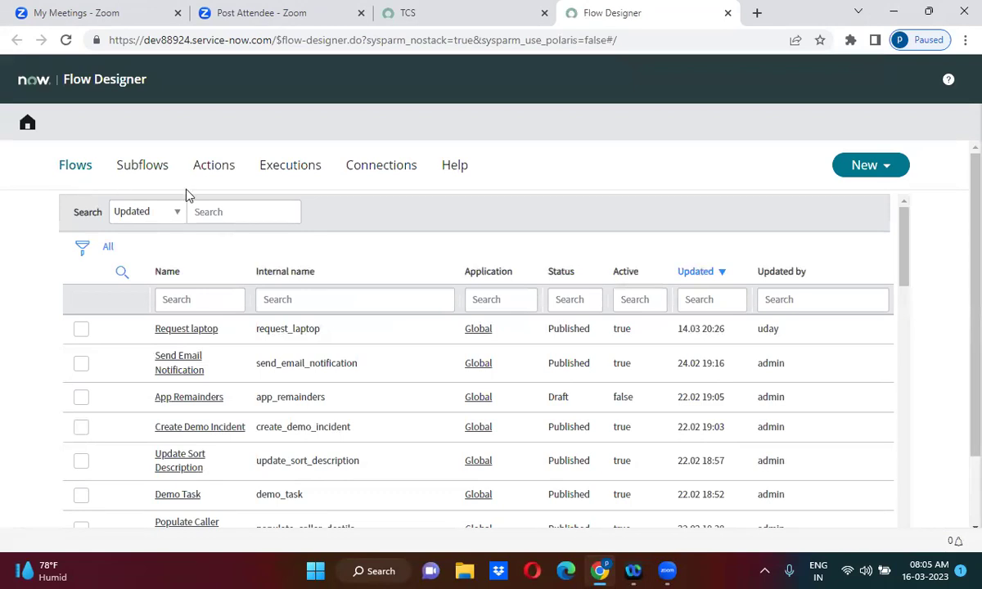
{"action": "left_click", "coordinate": [172, 334]}
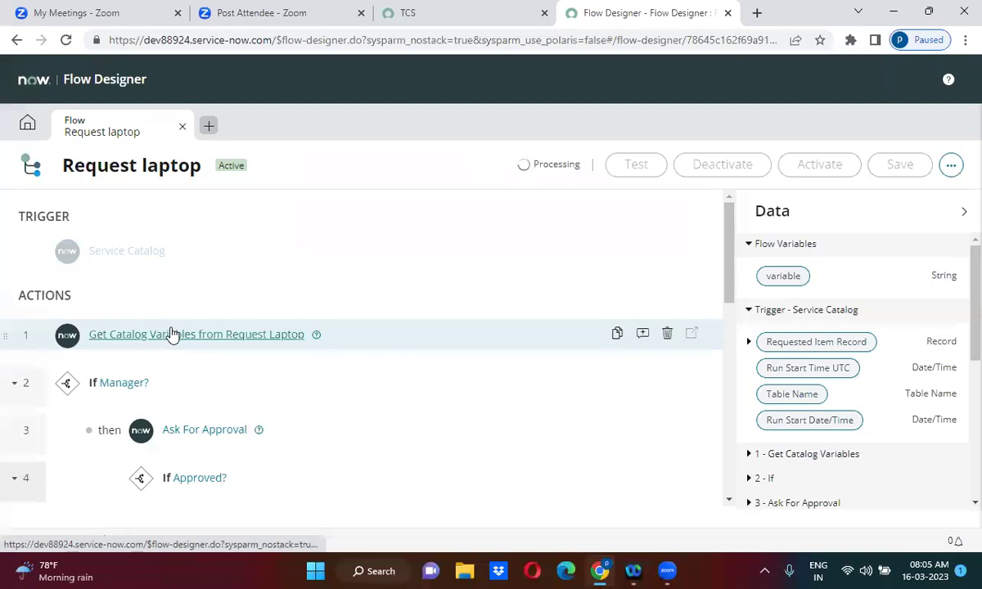
Find the Workflow Editor by filtering the navigator for "workflow", and open the published Request laptop workflow.
{"action": "left_click", "coordinate": [450, 10]}
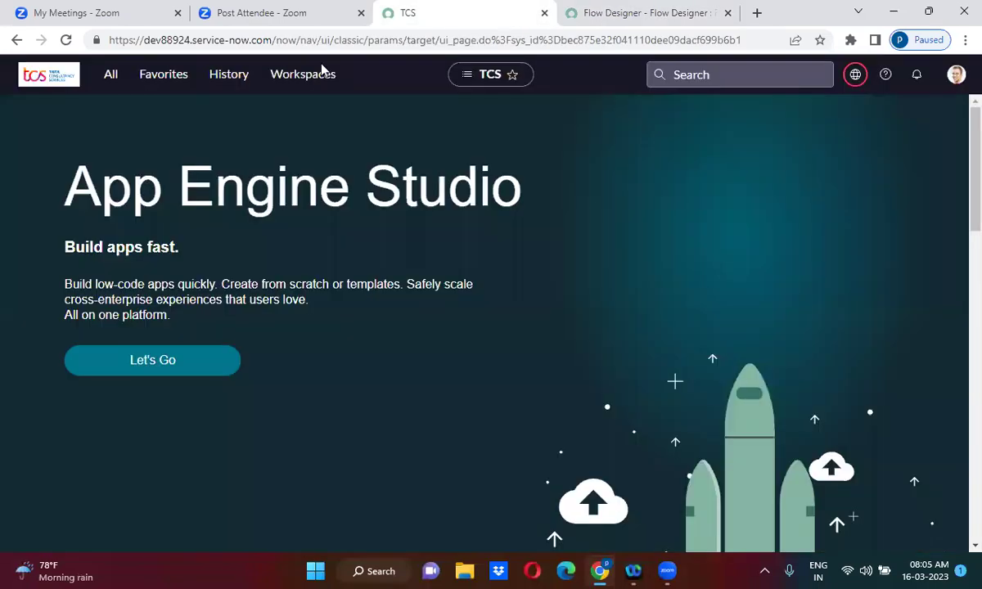
{"action": "left_click", "coordinate": [107, 81]}
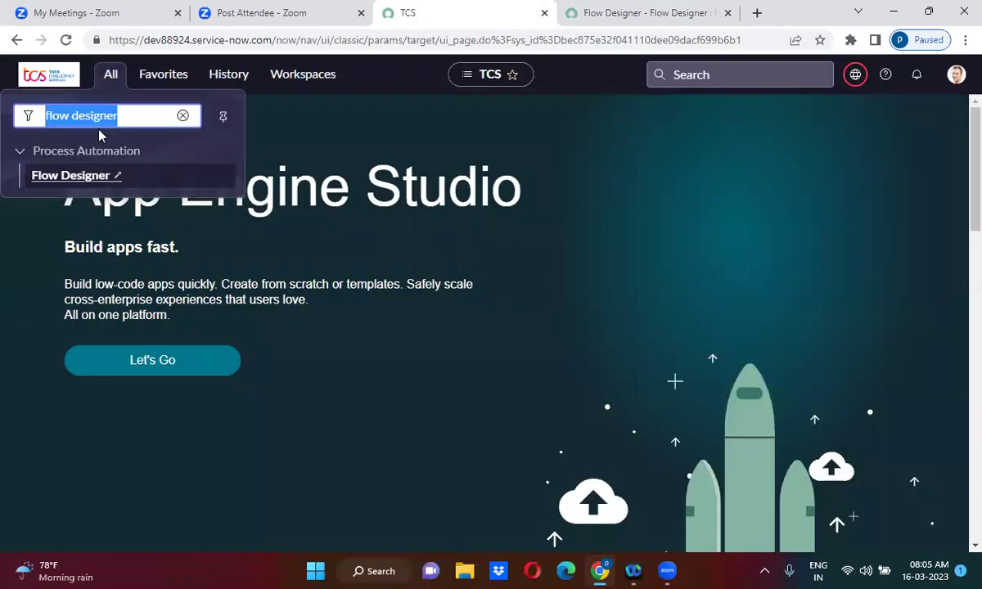
{"action": "type", "text": "workfl"}
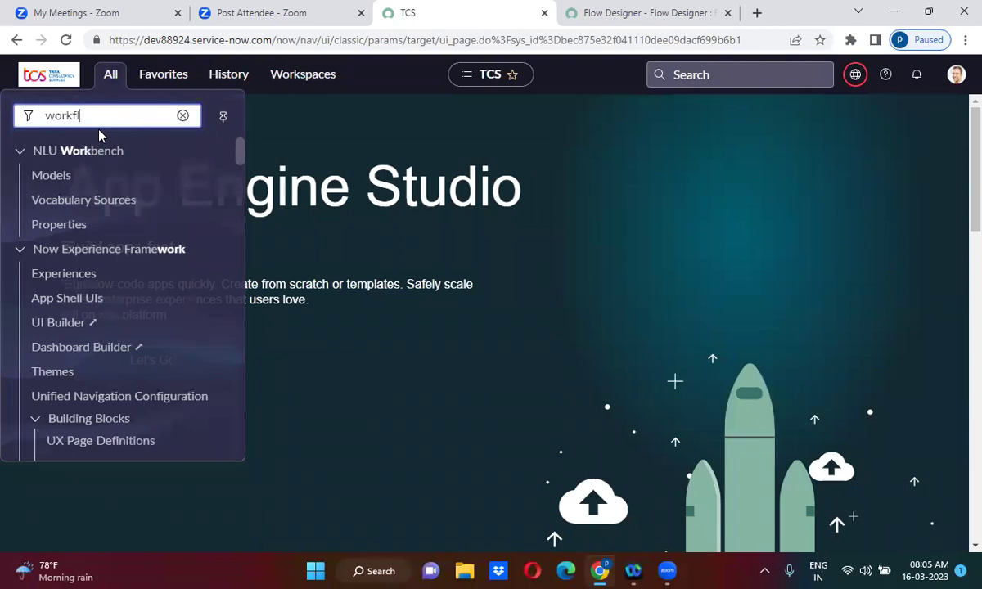
{"action": "type", "text": "ow"}
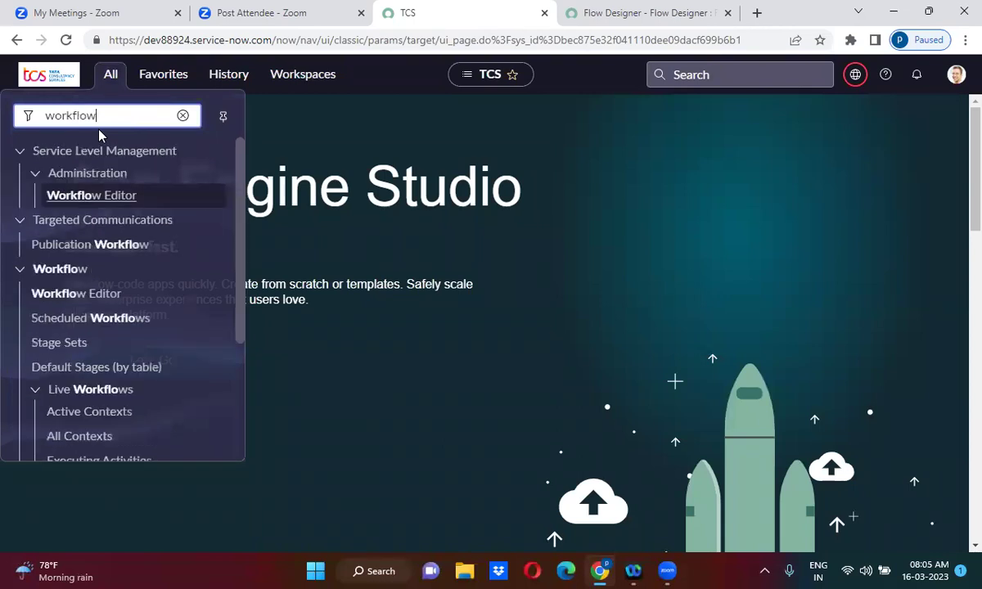
{"action": "left_click", "coordinate": [101, 294]}
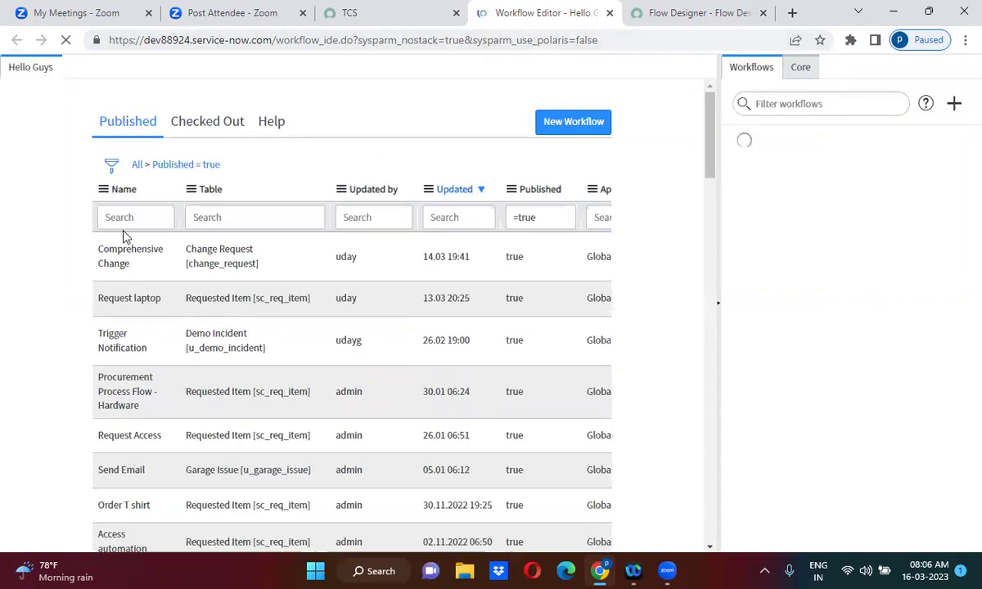
{"action": "left_click", "coordinate": [139, 304]}
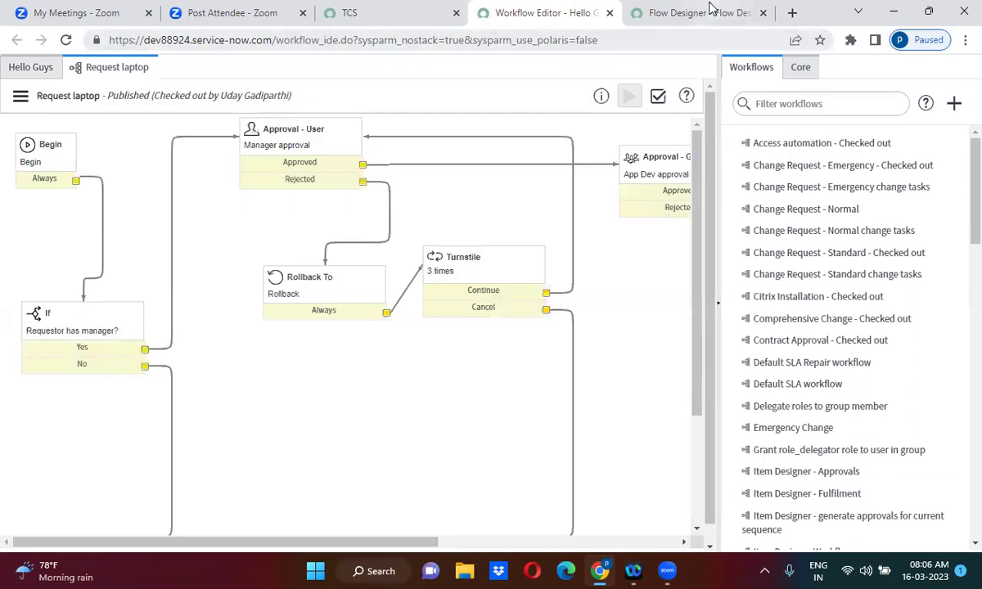
Compare the Request laptop flow's actions with the matching workflow's activities, including its manager check.
{"action": "left_click", "coordinate": [708, 10]}
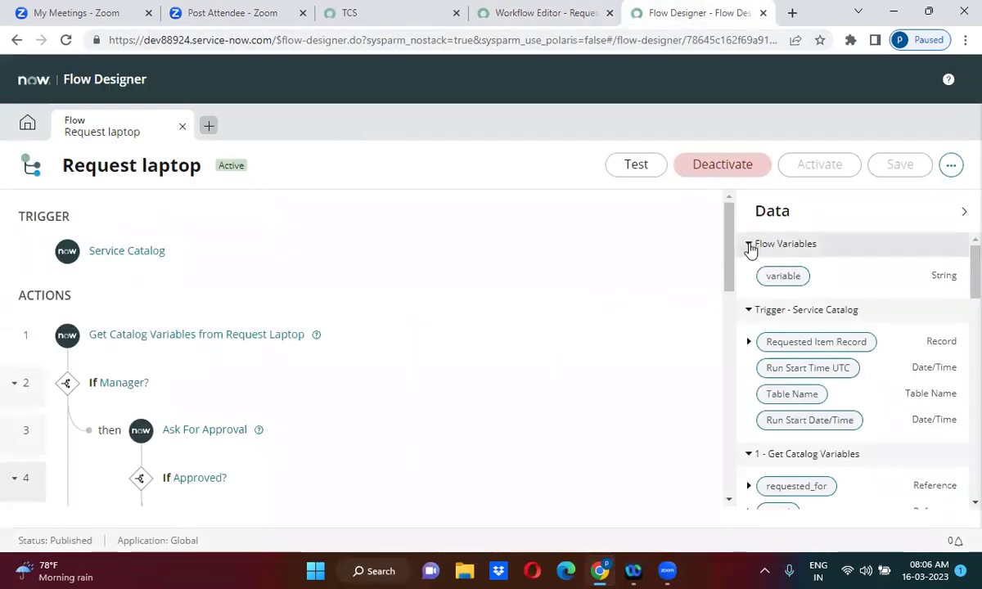
{"action": "scroll", "coordinate": [679, 207], "scroll_direction": "down", "scroll_amount": 2}
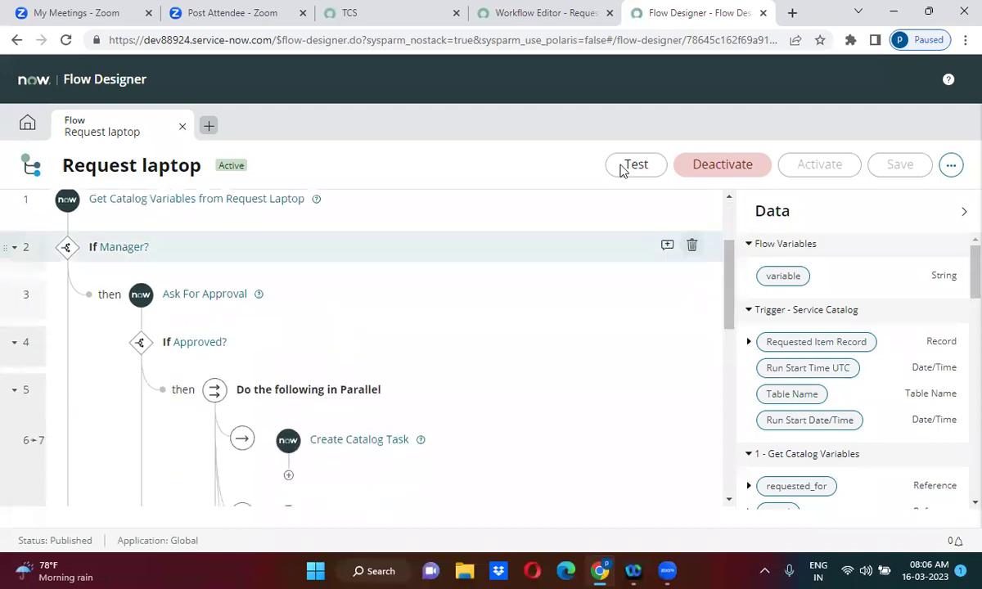
{"action": "left_click", "coordinate": [528, 12]}
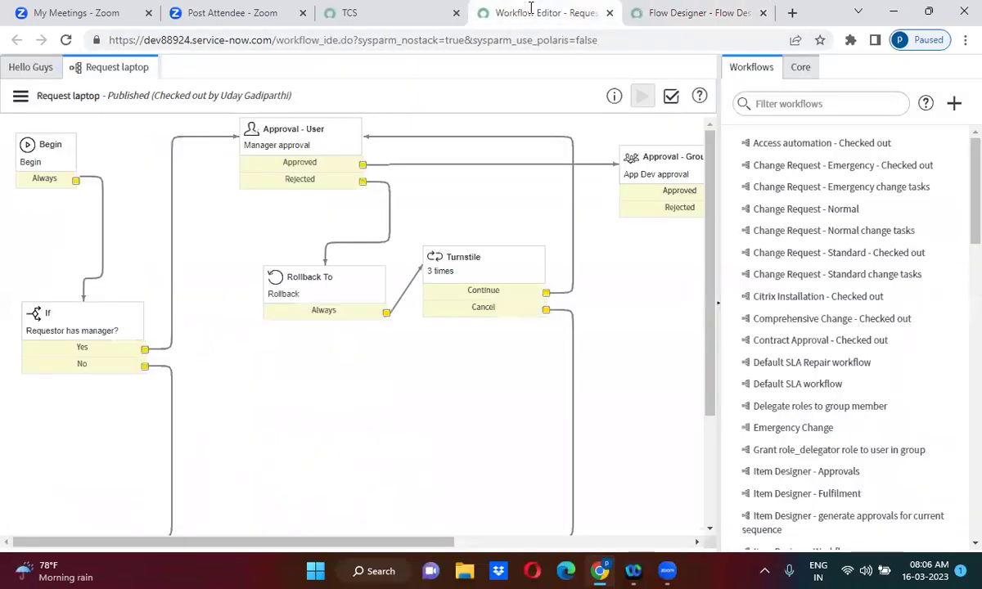
{"action": "left_click", "coordinate": [76, 338]}
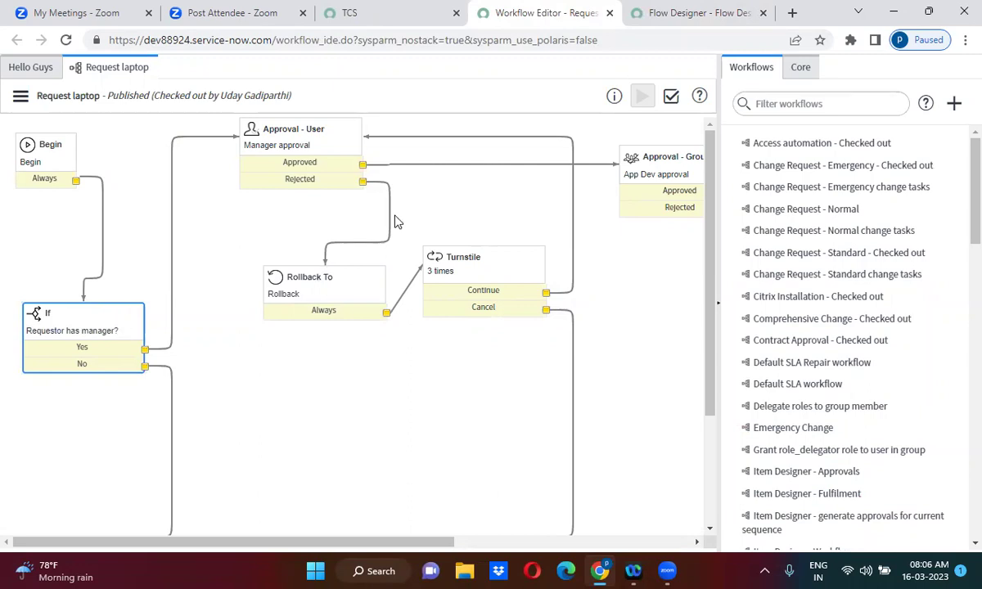
Create a new Flow Designer action named "Multiply Two Values" in the Global application, accessible from all application scopes.
{"action": "left_click", "coordinate": [708, 8]}
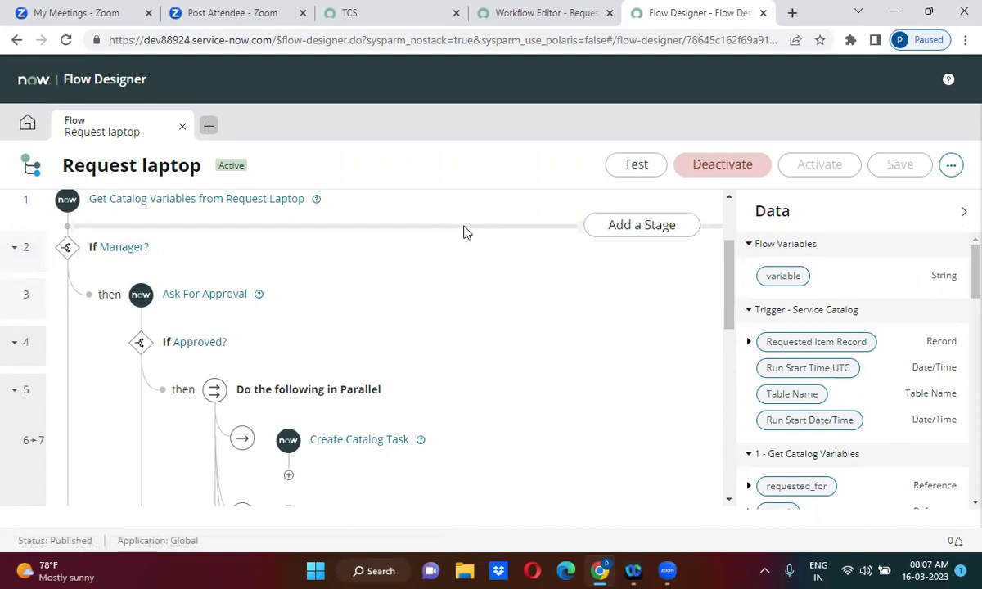
{"action": "left_click", "coordinate": [209, 126]}
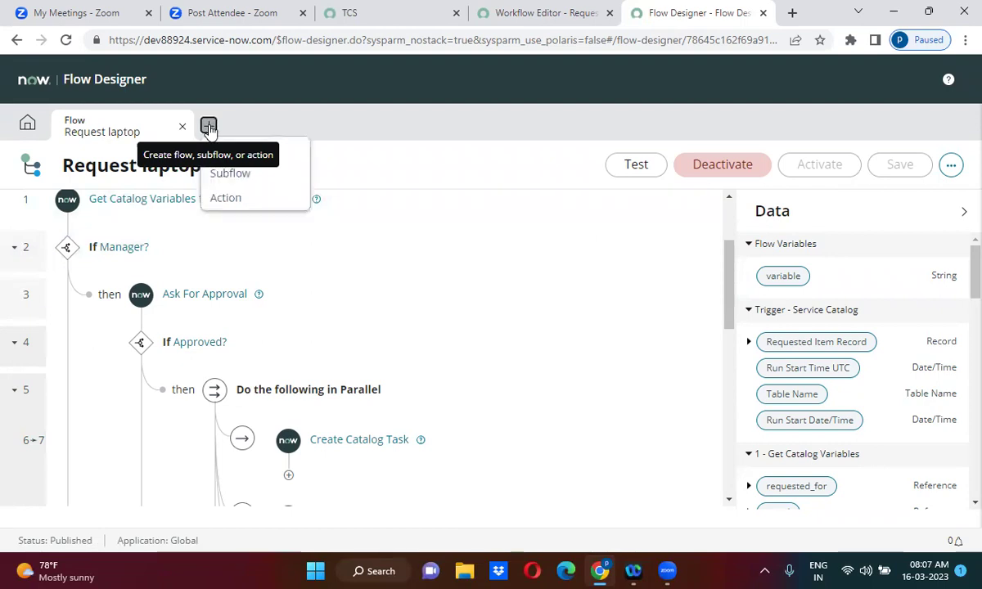
{"action": "left_click", "coordinate": [264, 202]}
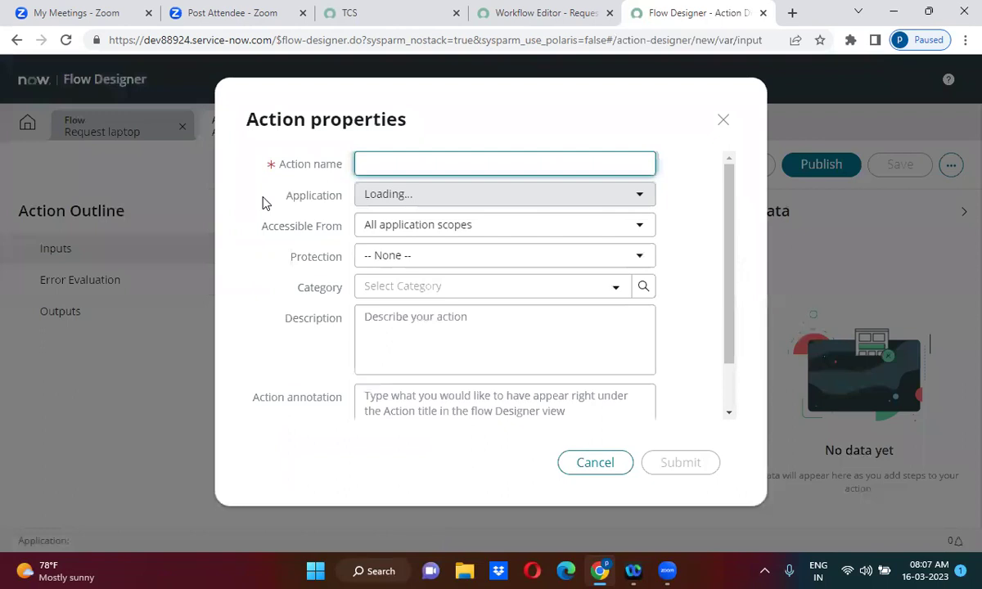
{"action": "left_click", "coordinate": [421, 165]}
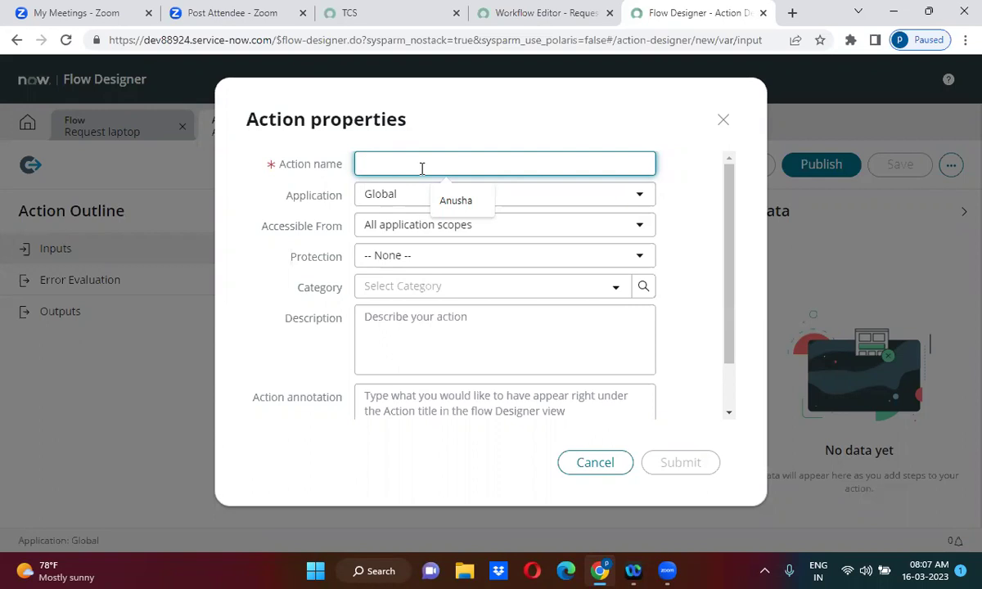
{"action": "type", "text": "Mu"}
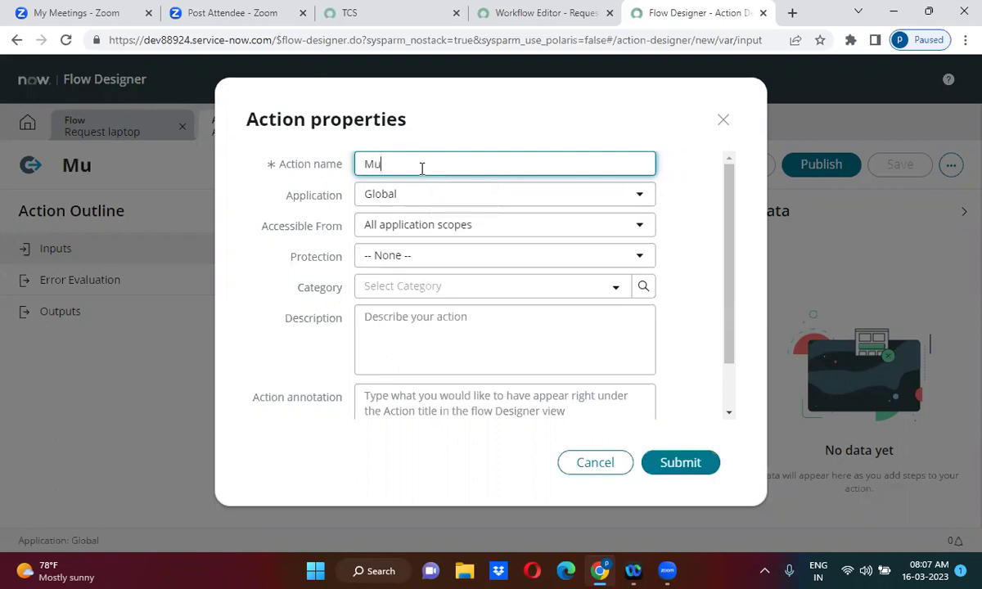
{"action": "type", "text": "ltiply"}
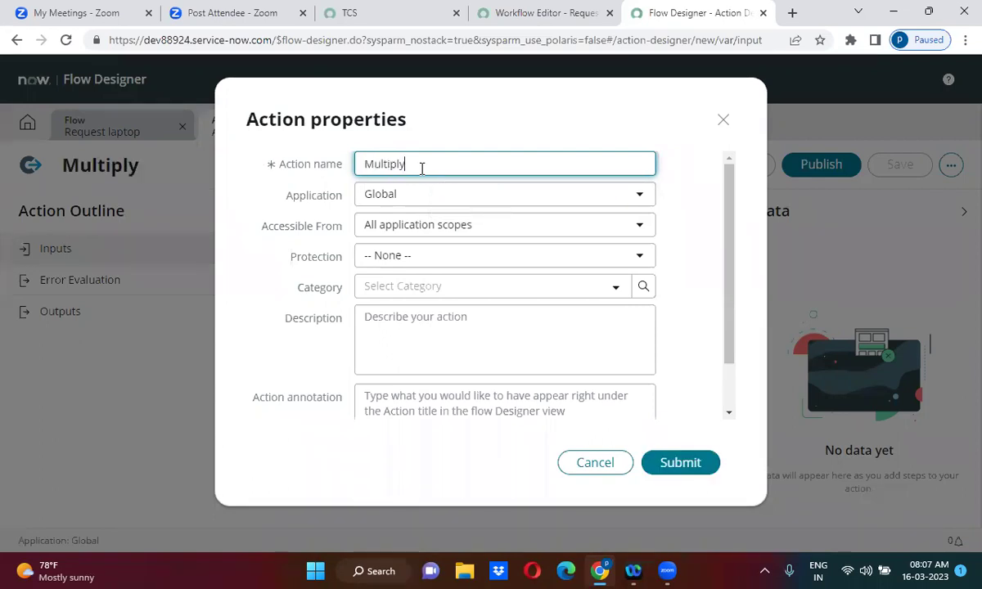
{"action": "type", "text": " Twi"}
{"action": "type", "text": "o Value"}
{"action": "type", "text": "s"}
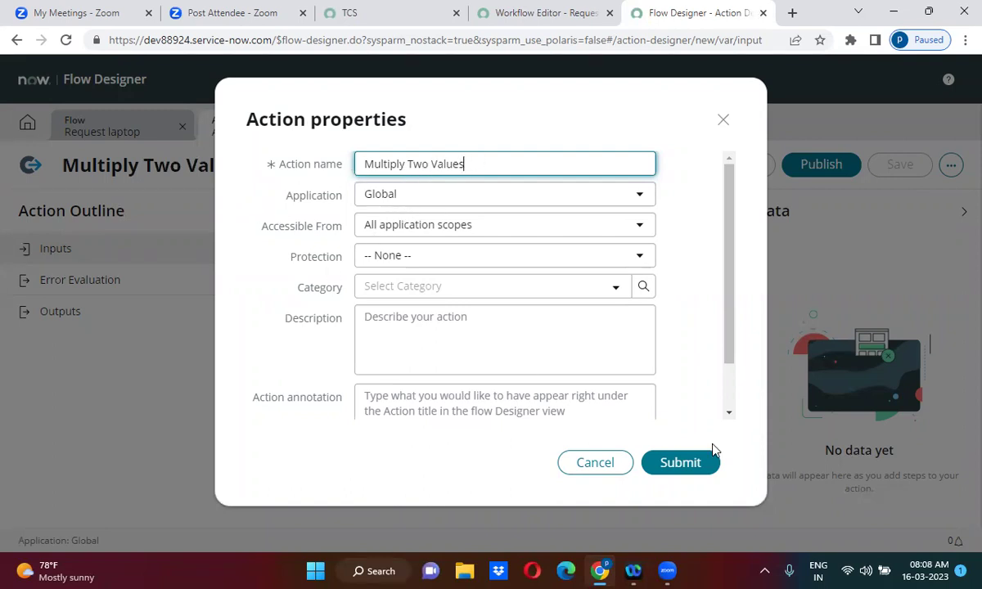
{"action": "left_click", "coordinate": [706, 466]}
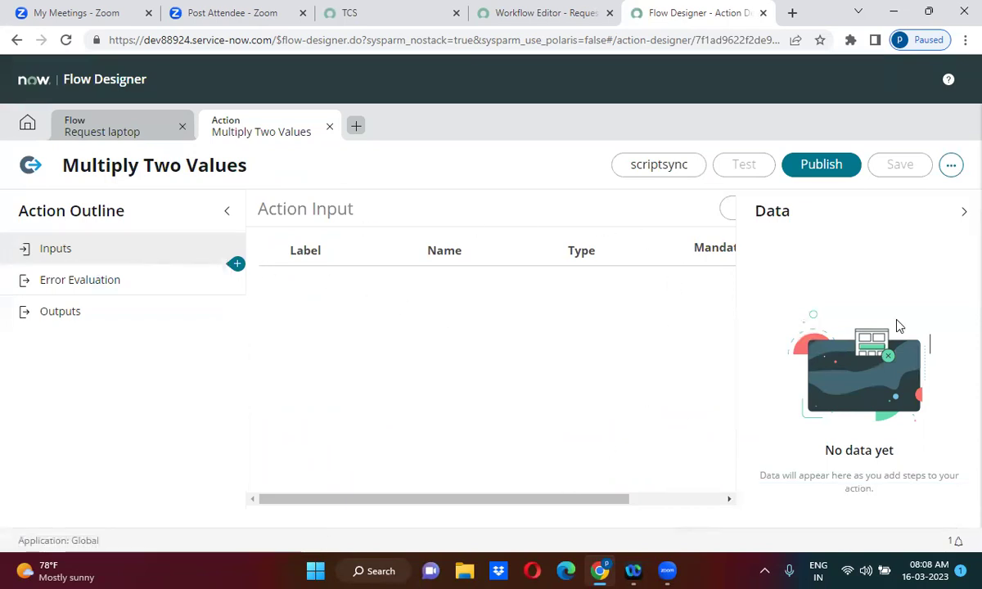
Add an action input labelled A, keep its type as String and make it mandatory.
{"action": "left_click", "coordinate": [963, 212]}
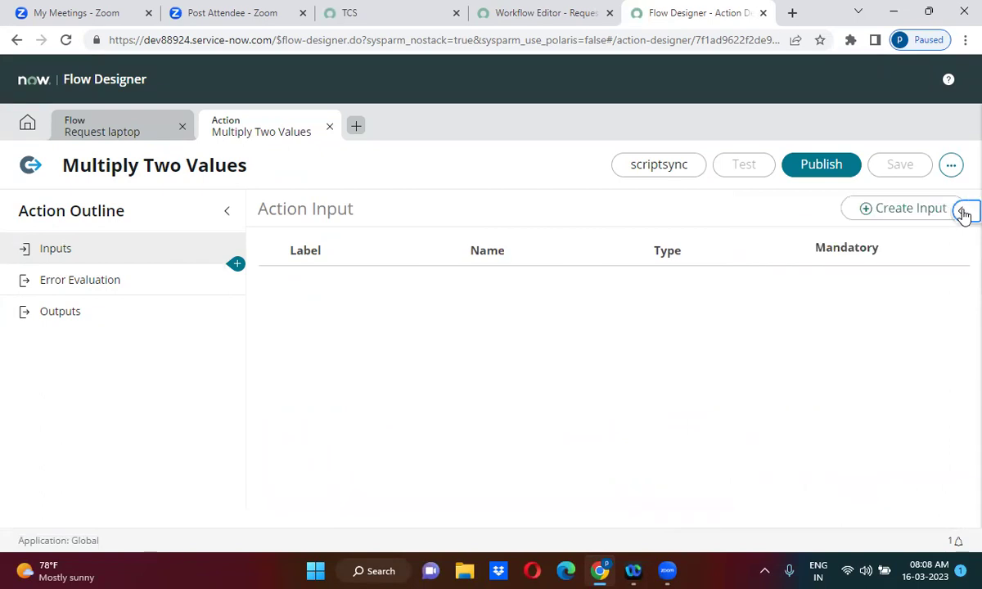
{"action": "left_click", "coordinate": [915, 214]}
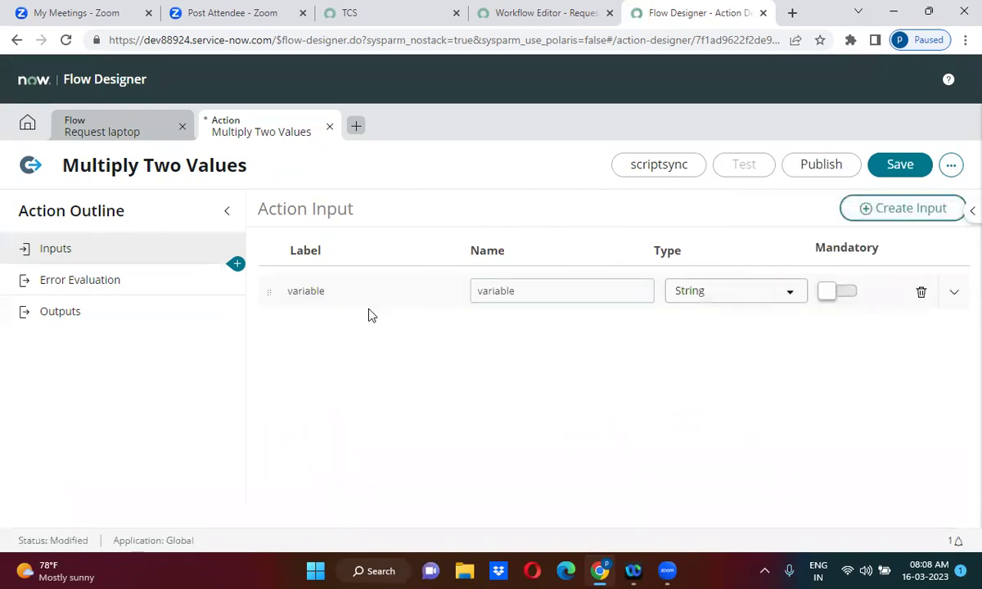
{"action": "double_click", "coordinate": [341, 291]}
{"action": "key", "text": "BackSpace"}
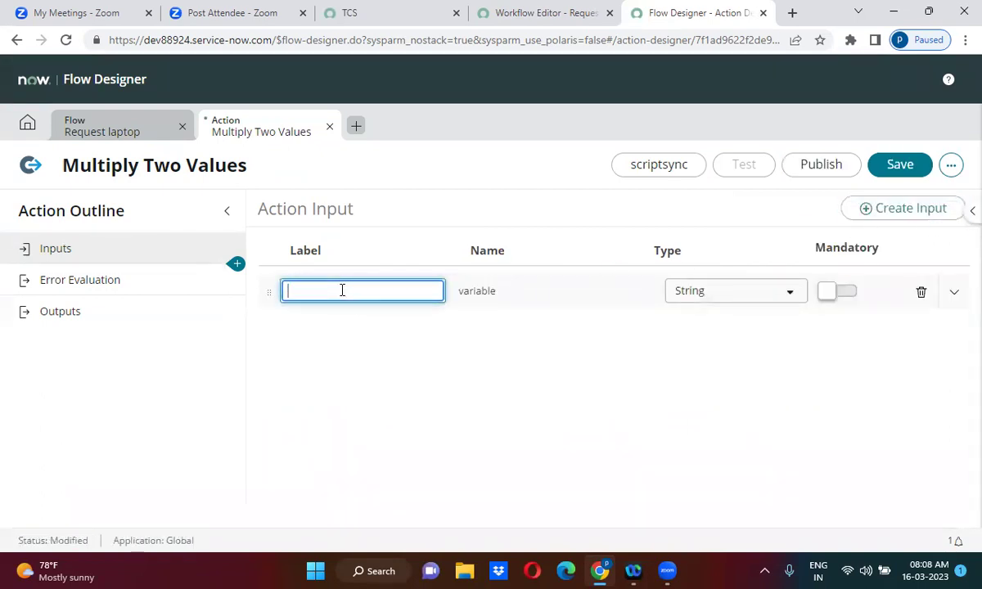
{"action": "type", "text": "A"}
{"action": "left_click", "coordinate": [429, 369]}
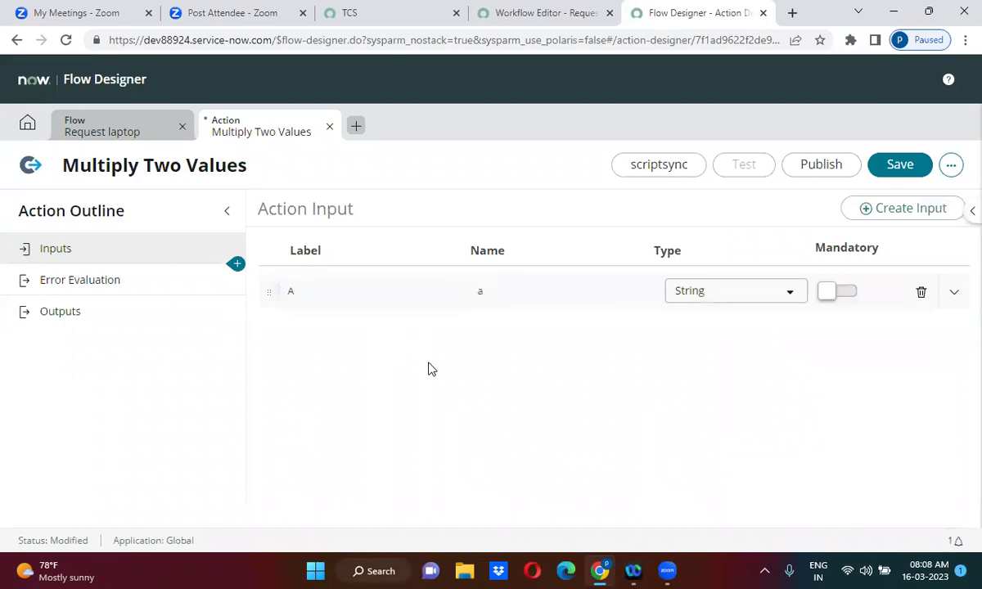
{"action": "left_click", "coordinate": [786, 295]}
{"action": "left_click", "coordinate": [787, 294]}
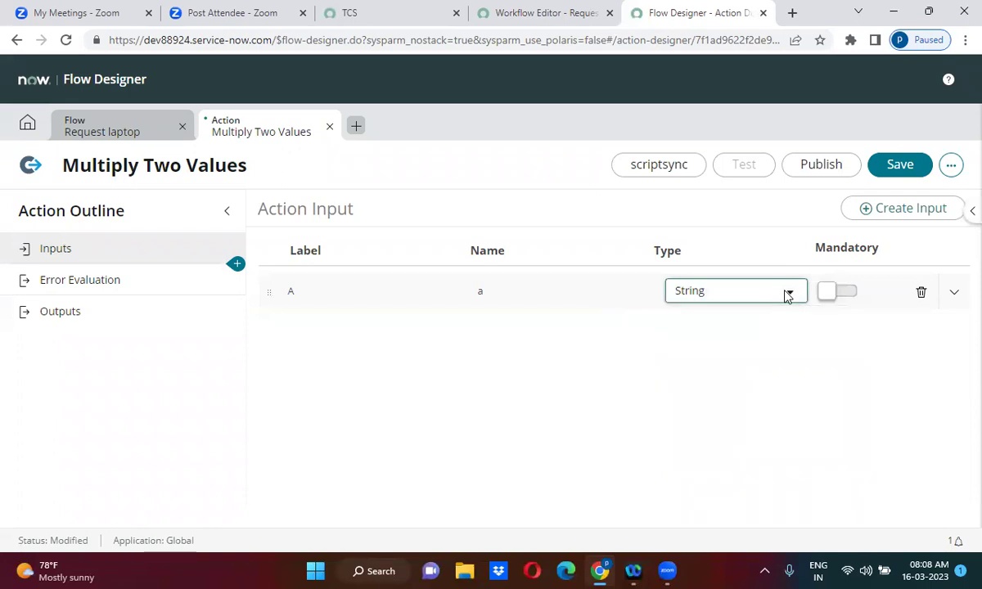
{"action": "left_click", "coordinate": [851, 293]}
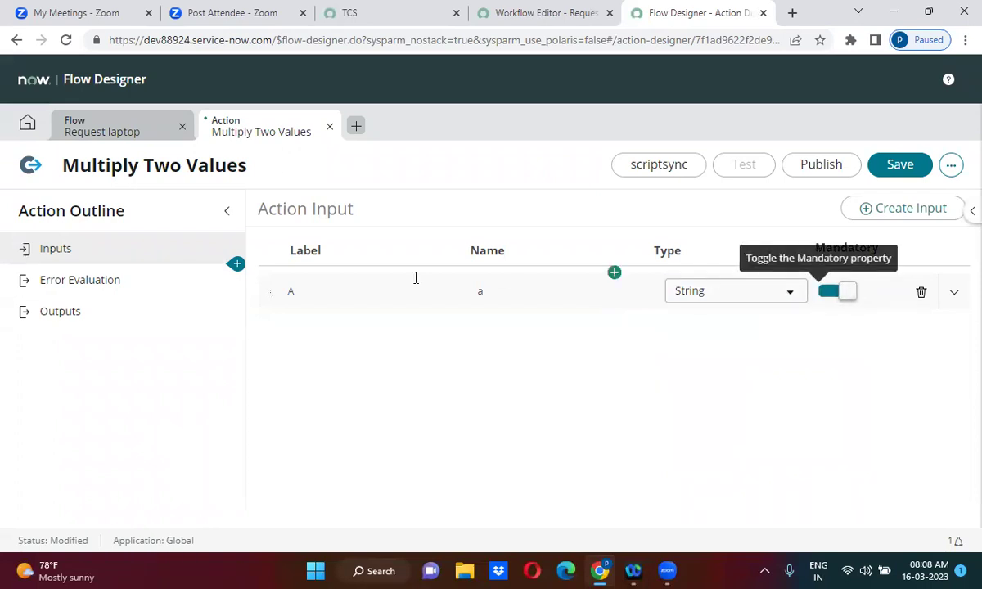
Add a second String action input labelled B and make it mandatory.
{"action": "left_click", "coordinate": [897, 217]}
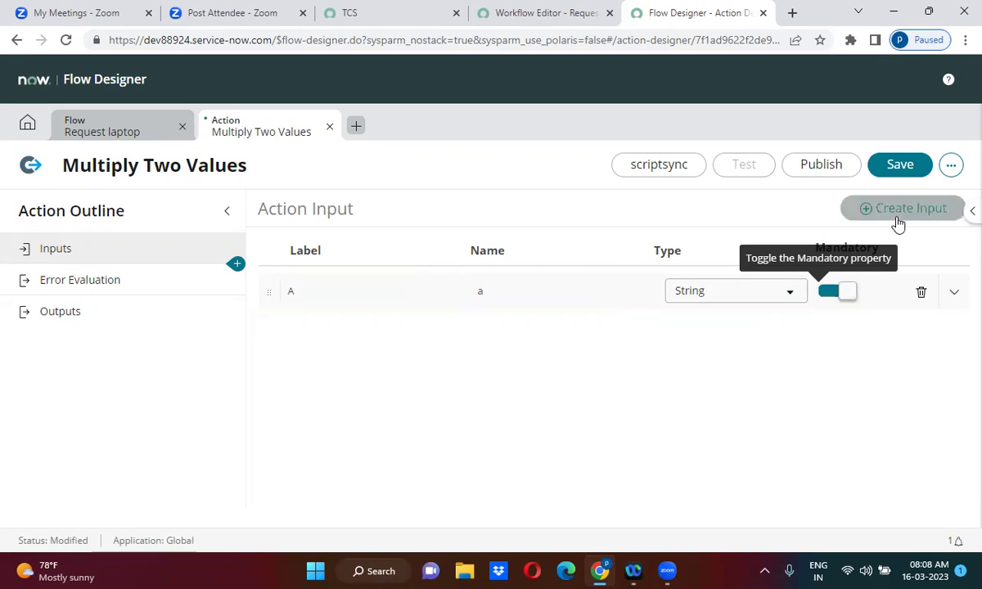
{"action": "left_click", "coordinate": [320, 334]}
{"action": "double_click", "coordinate": [320, 334]}
{"action": "type", "text": "B"}
{"action": "left_click", "coordinate": [432, 376]}
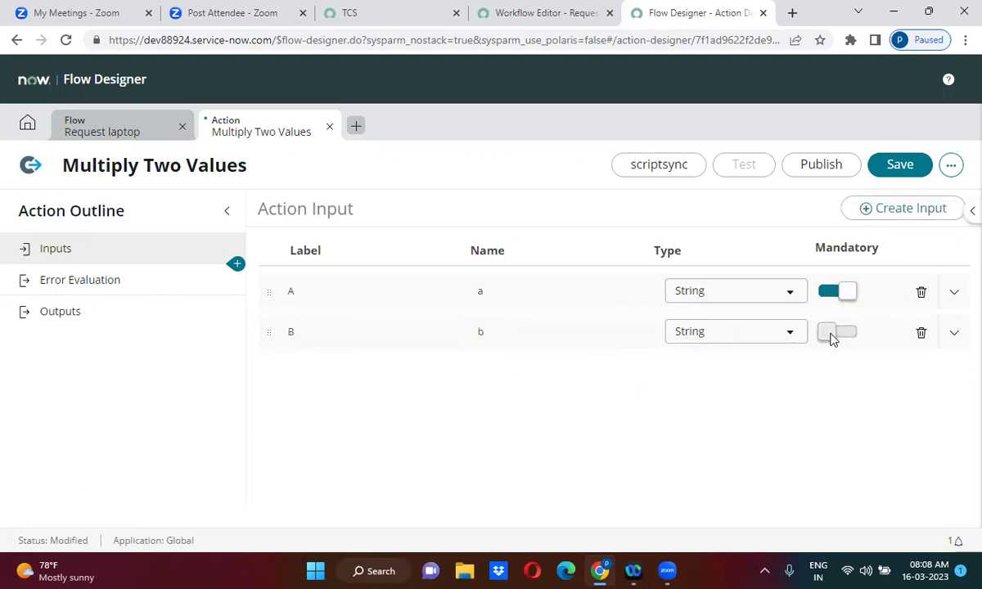
{"action": "left_click", "coordinate": [855, 337]}
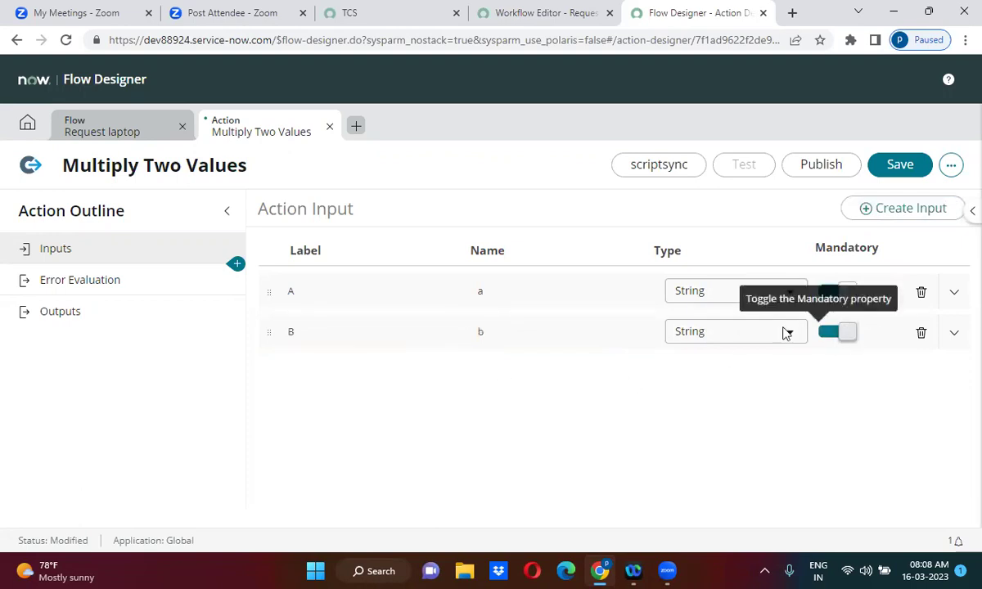
{"action": "left_click", "coordinate": [481, 300]}
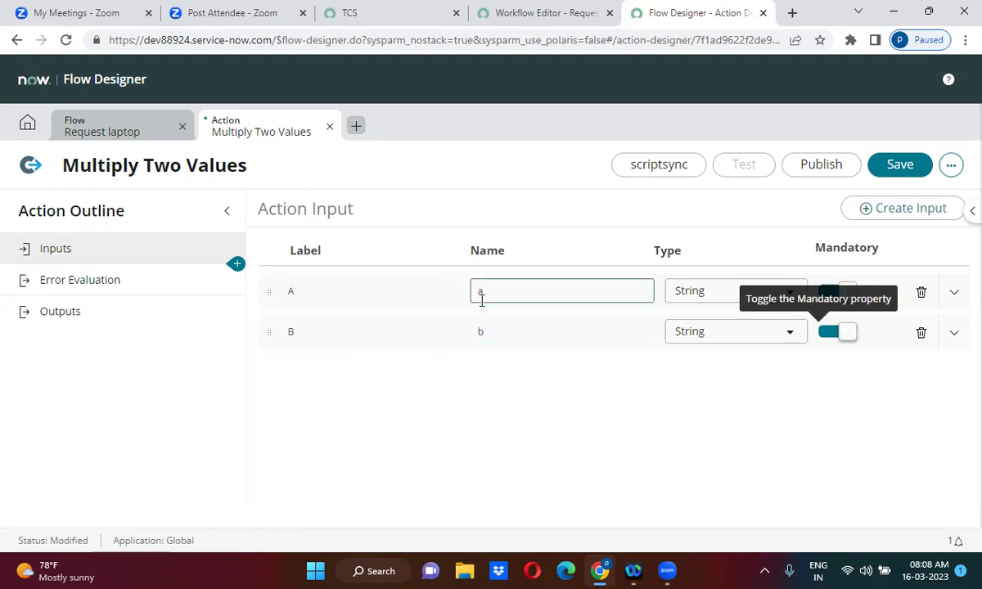
Add a Script step from the Utilities group to the action, directly after its inputs.
{"action": "left_click", "coordinate": [236, 267]}
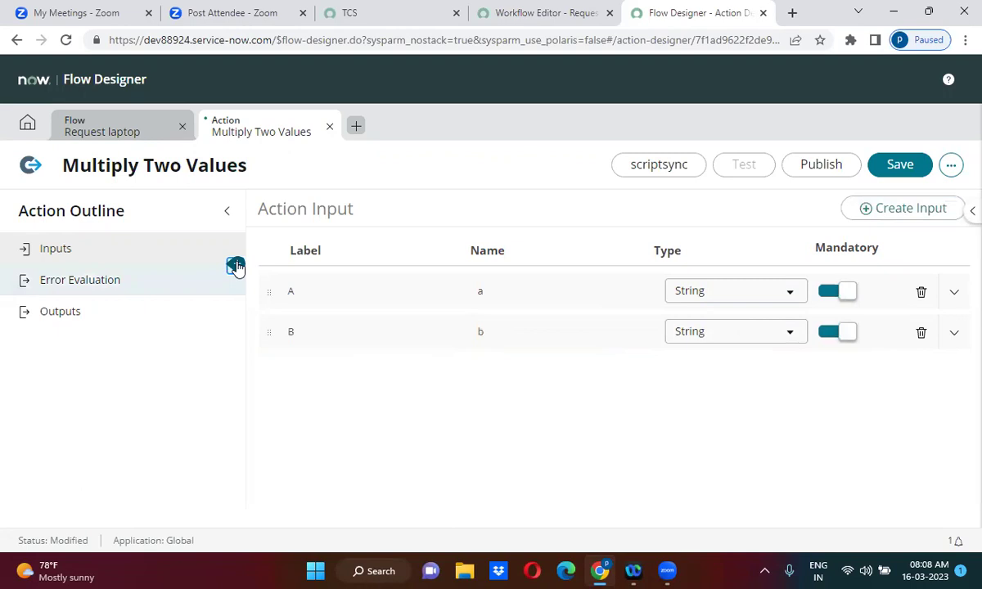
{"action": "left_click", "coordinate": [236, 266]}
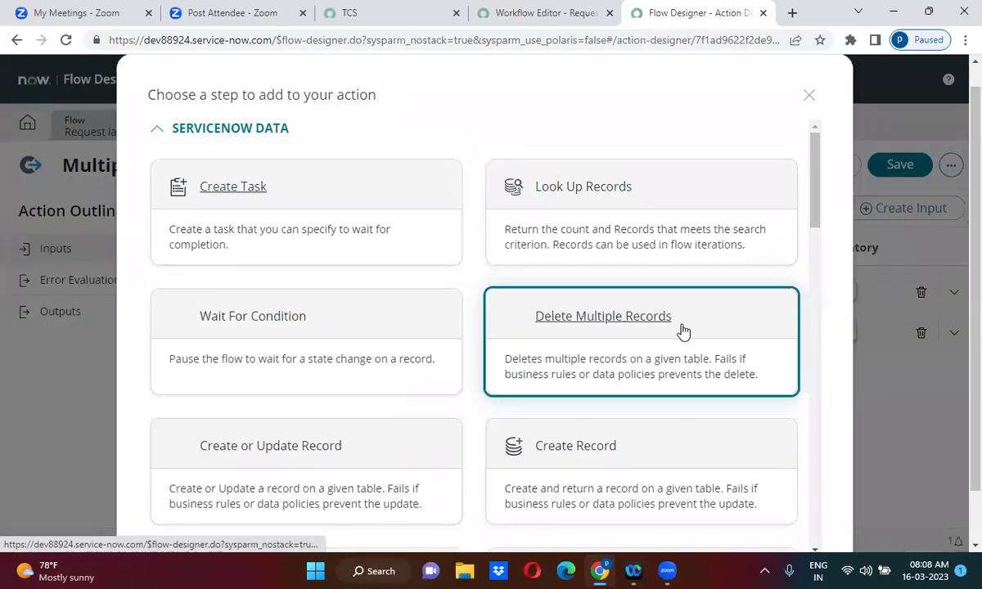
{"action": "left_click_drag", "start_coordinate": [812, 153], "coordinate": [826, 307]}
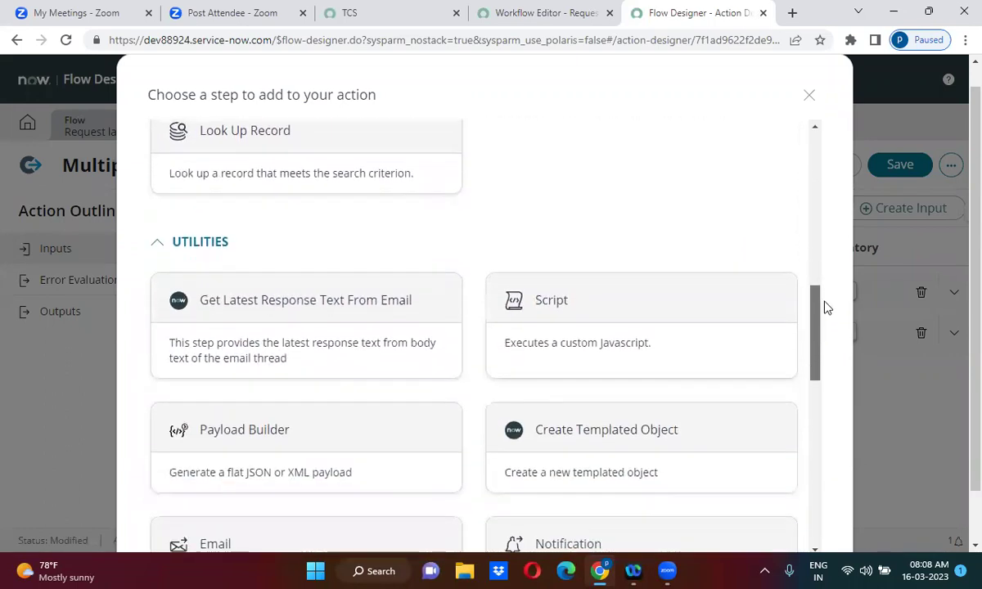
{"action": "left_click", "coordinate": [667, 323]}
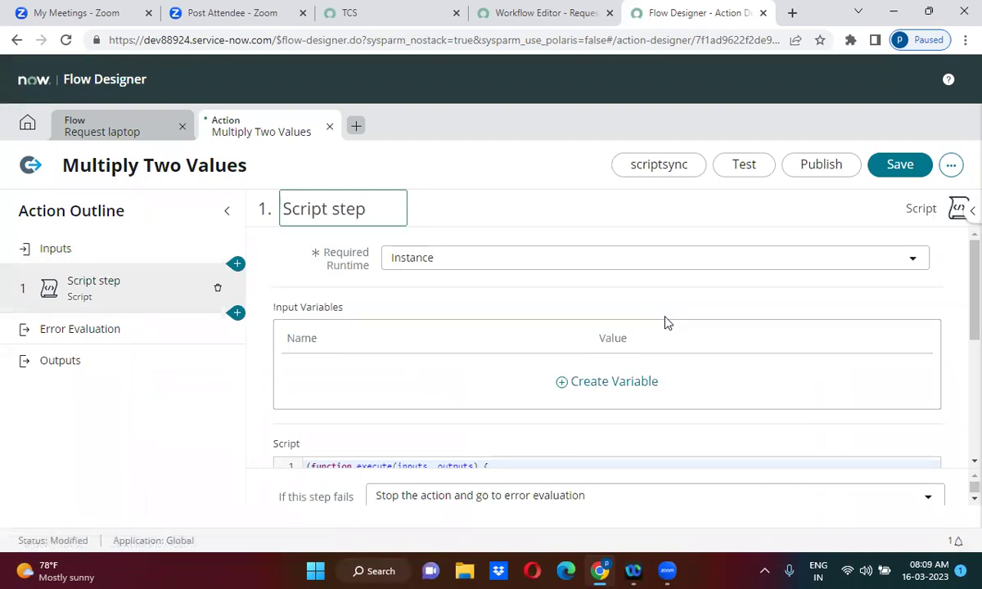
{"action": "left_click", "coordinate": [962, 304]}
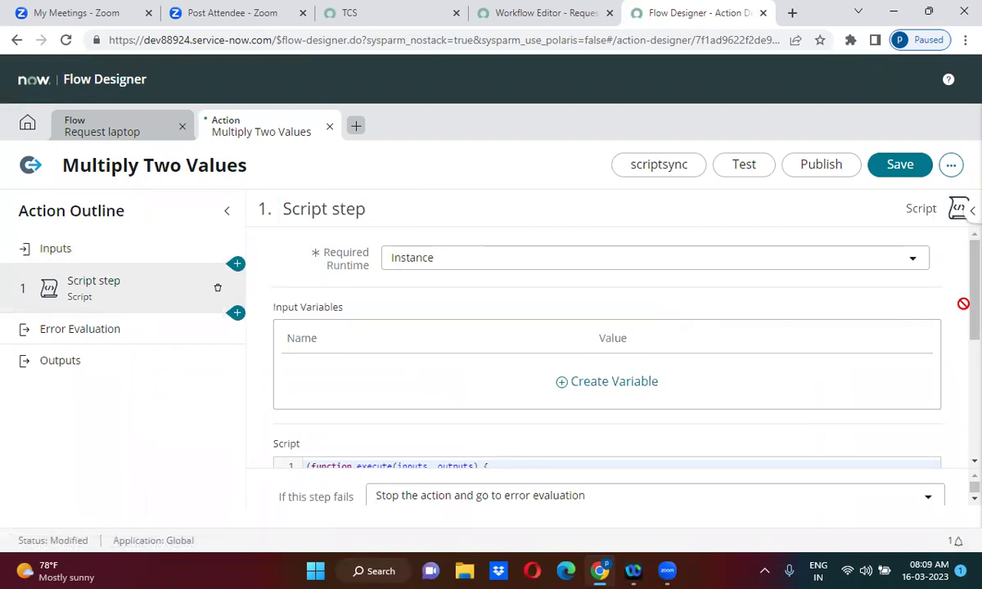
Create a script step input variable named a and map its value to action input A.
{"action": "left_click", "coordinate": [603, 385]}
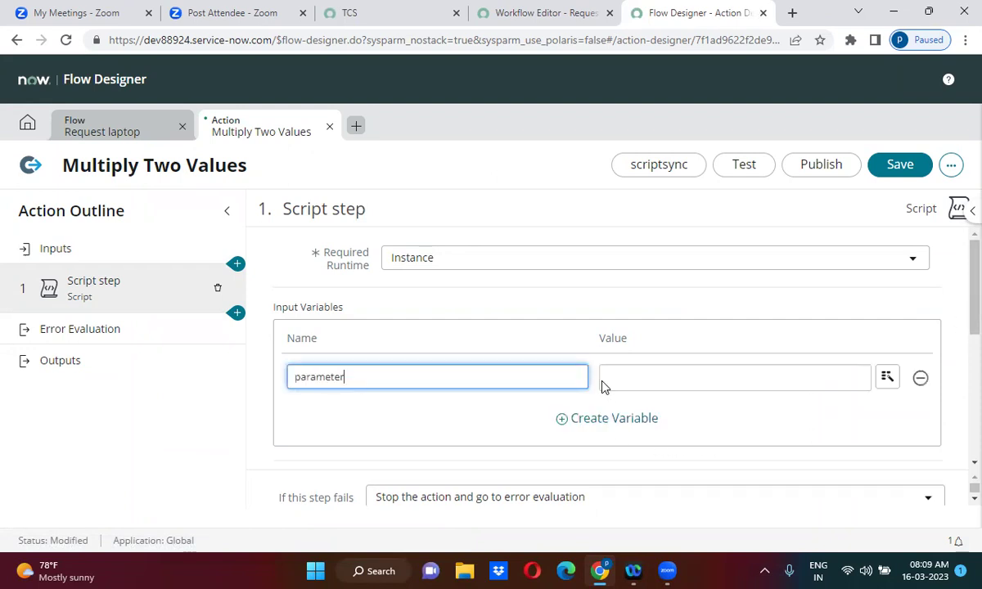
{"action": "double_click", "coordinate": [474, 375]}
{"action": "key", "text": "BackSpace"}
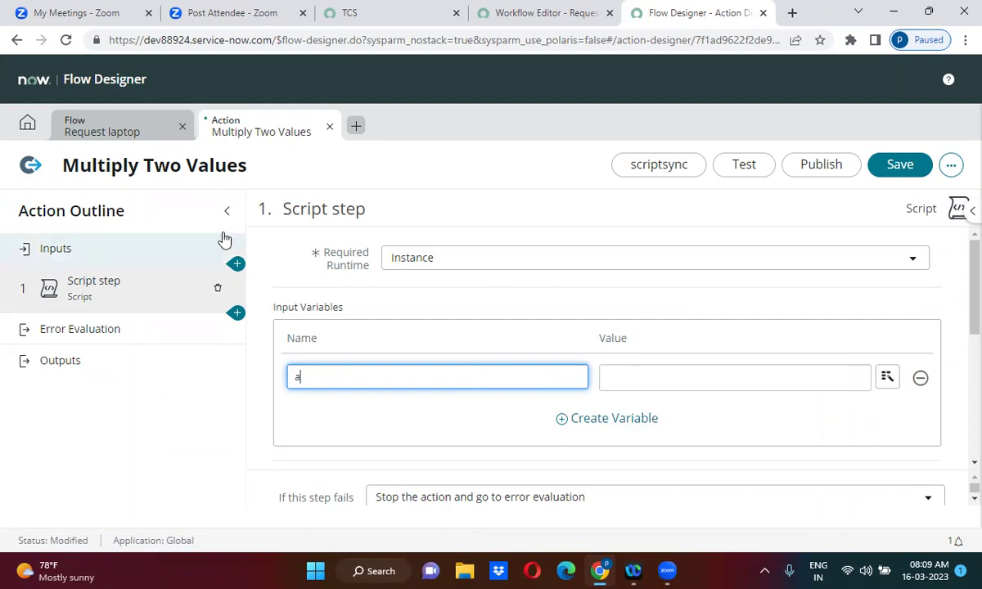
{"action": "left_click", "coordinate": [887, 377]}
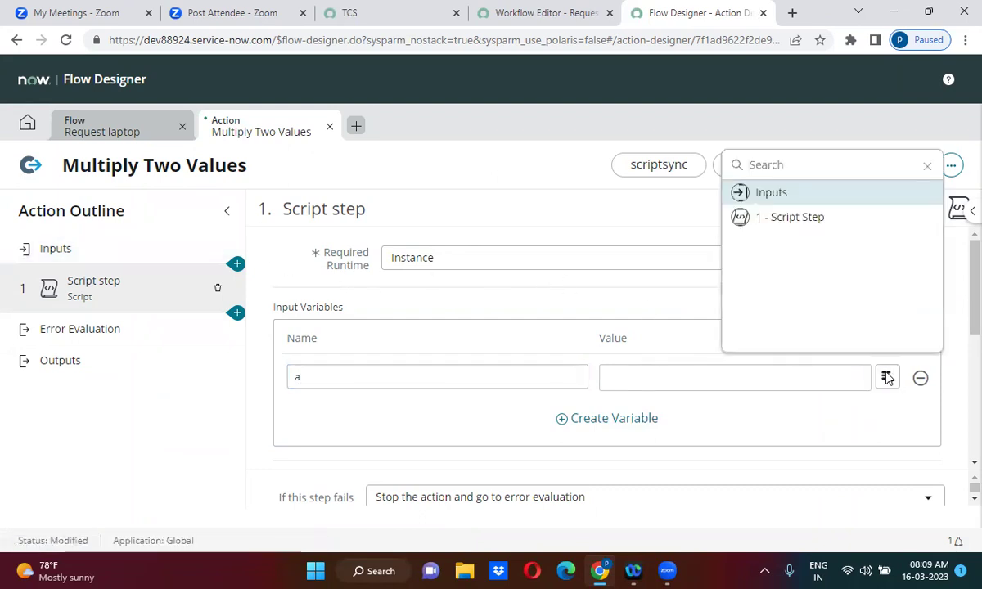
{"action": "left_click", "coordinate": [821, 203]}
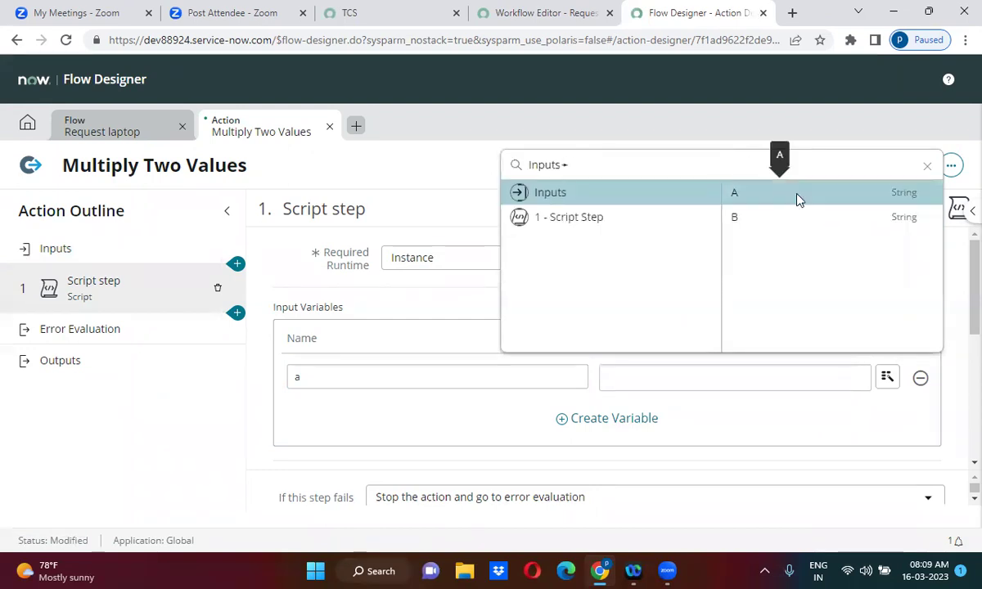
{"action": "left_click", "coordinate": [799, 200]}
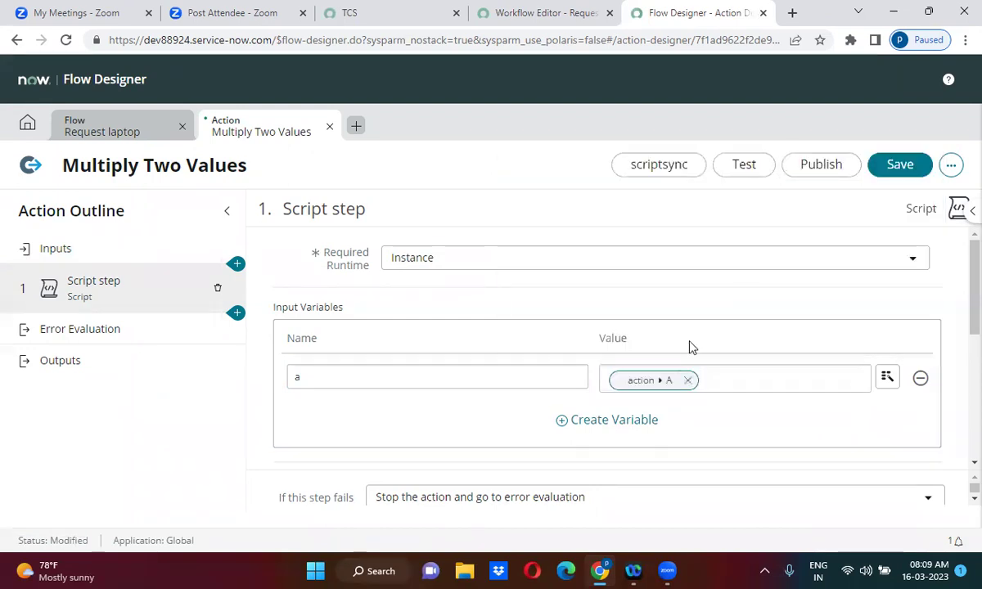
Create a second script step input variable named b and map its value to action input B.
{"action": "left_click", "coordinate": [609, 421]}
{"action": "double_click", "coordinate": [318, 413]}
{"action": "type", "text": "b"}
{"action": "left_click", "coordinate": [887, 412]}
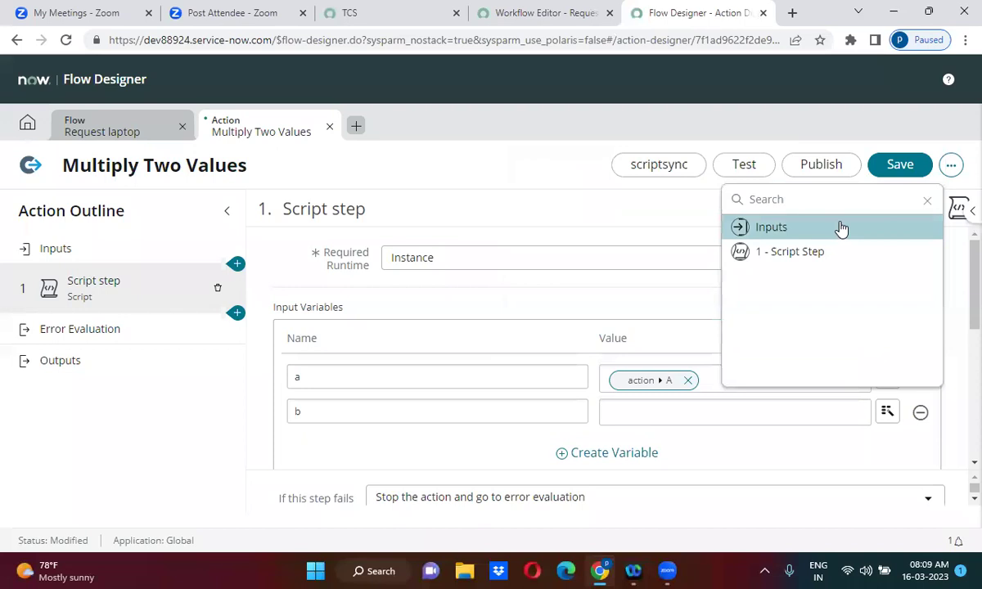
{"action": "left_click", "coordinate": [841, 227]}
{"action": "left_click", "coordinate": [746, 254]}
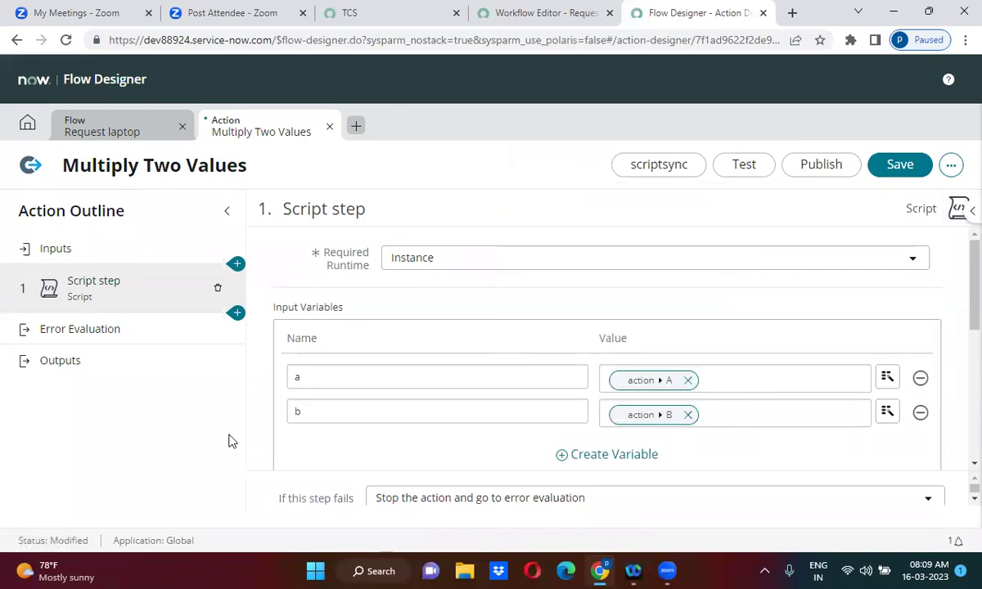
Remove the placeholder code comment from the script's execute function and insert blank lines in its place.
{"action": "left_click_drag", "start_coordinate": [961, 279], "coordinate": [959, 354]}
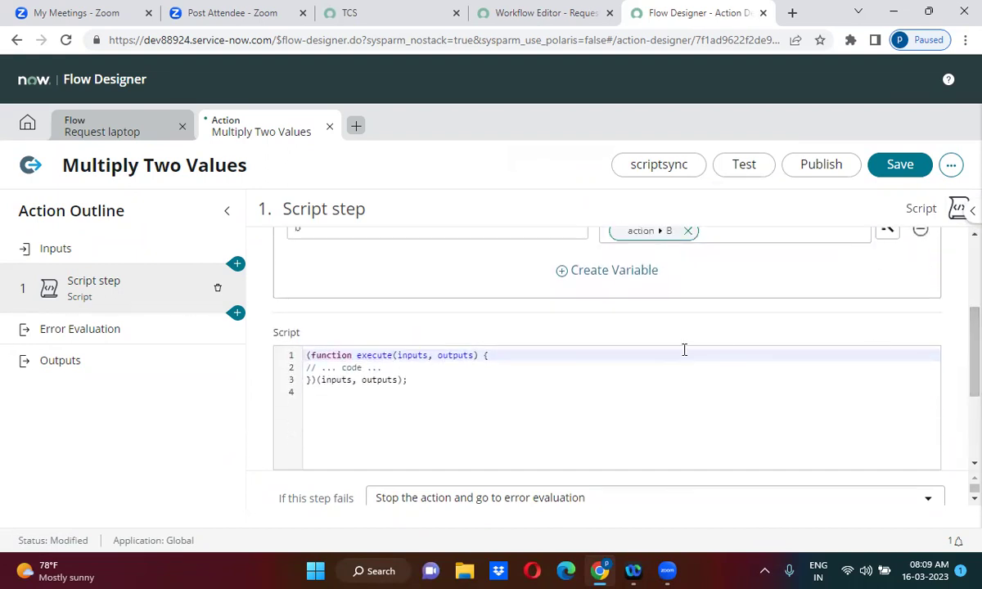
{"action": "left_click_drag", "start_coordinate": [401, 369], "coordinate": [300, 373]}
{"action": "key", "text": "BackSpace"}
{"action": "key", "text": "Return"}
{"action": "key", "text": "Return"}
{"action": "key", "text": "Return"}
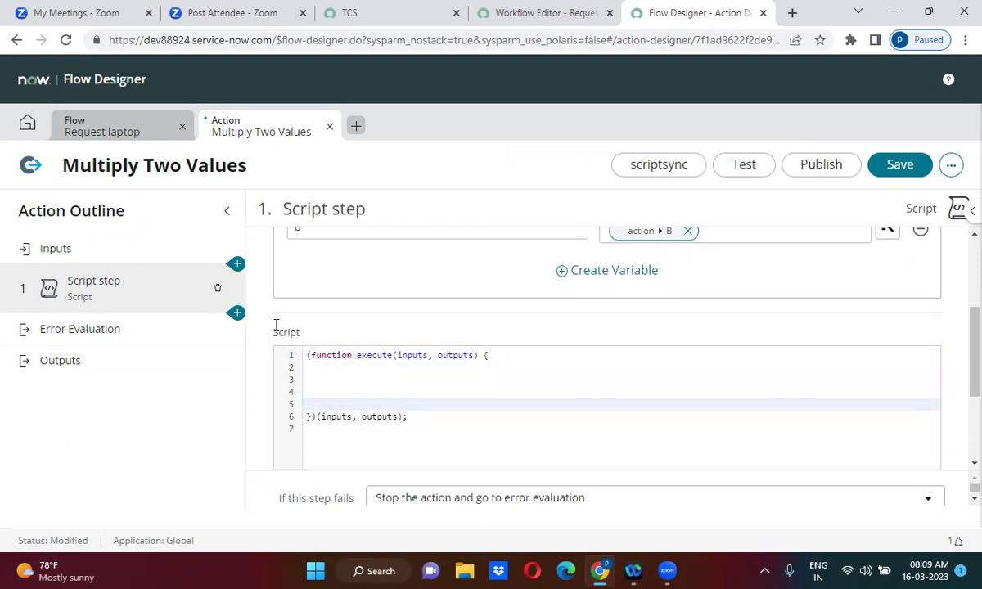
Examine how the script's inputs and outputs parameters relate to the step's input variables and output variables.
{"action": "scroll", "coordinate": [258, 313], "scroll_direction": "up", "scroll_amount": 3}
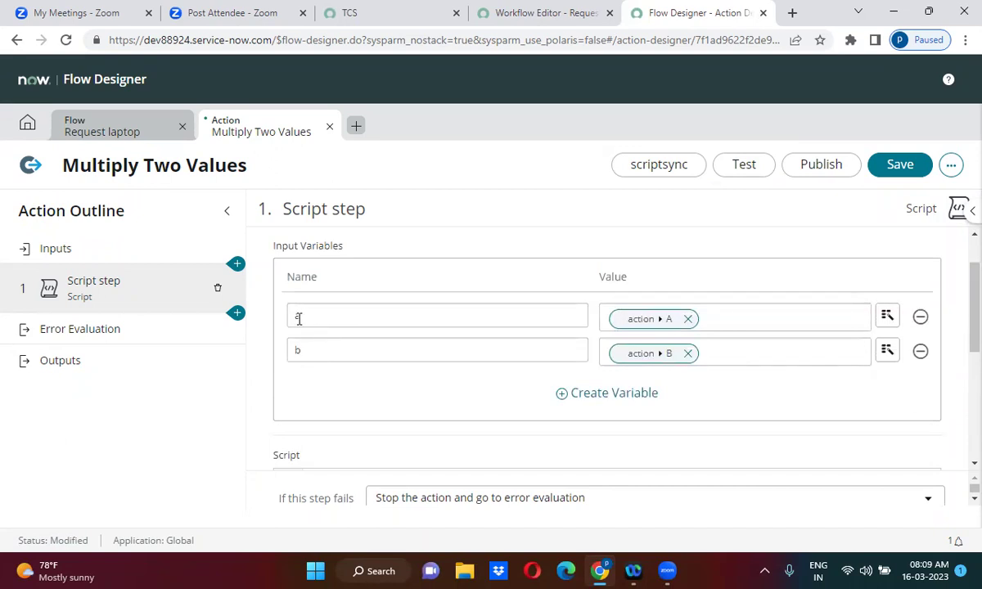
{"action": "scroll", "coordinate": [263, 436], "scroll_direction": "down", "scroll_amount": 2}
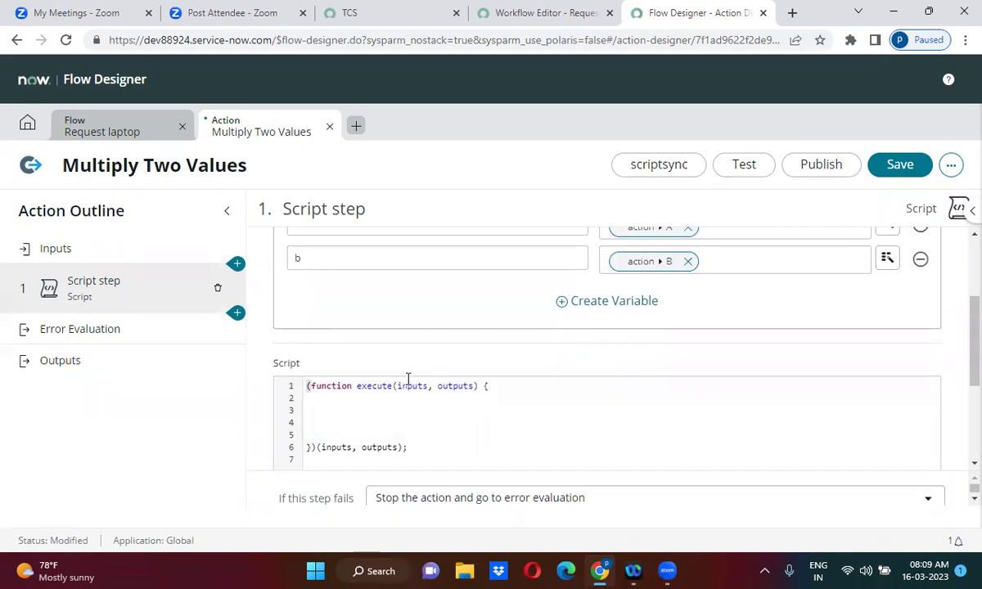
{"action": "double_click", "coordinate": [412, 387]}
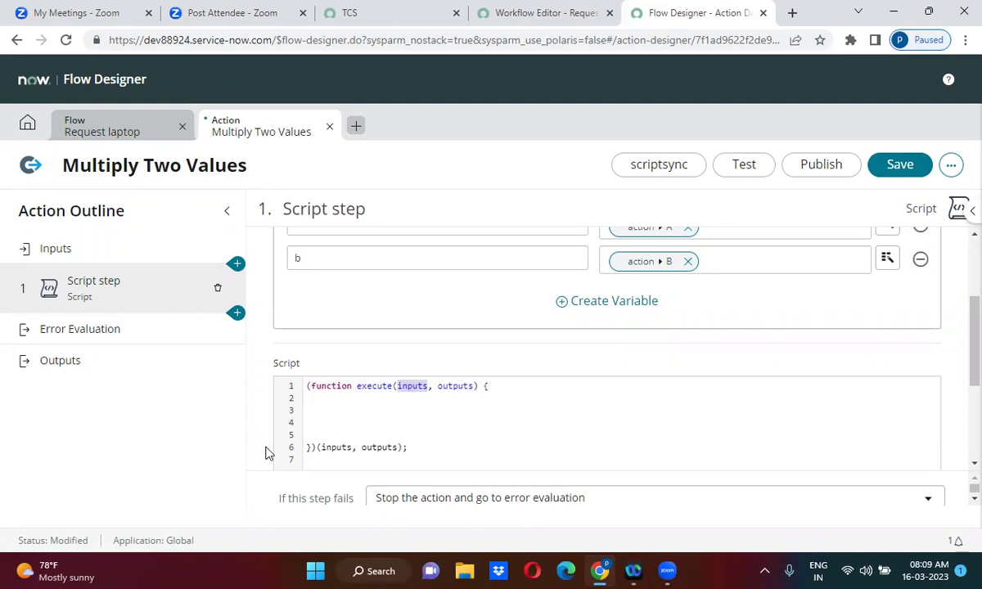
{"action": "scroll", "coordinate": [255, 461], "scroll_direction": "down", "scroll_amount": 3}
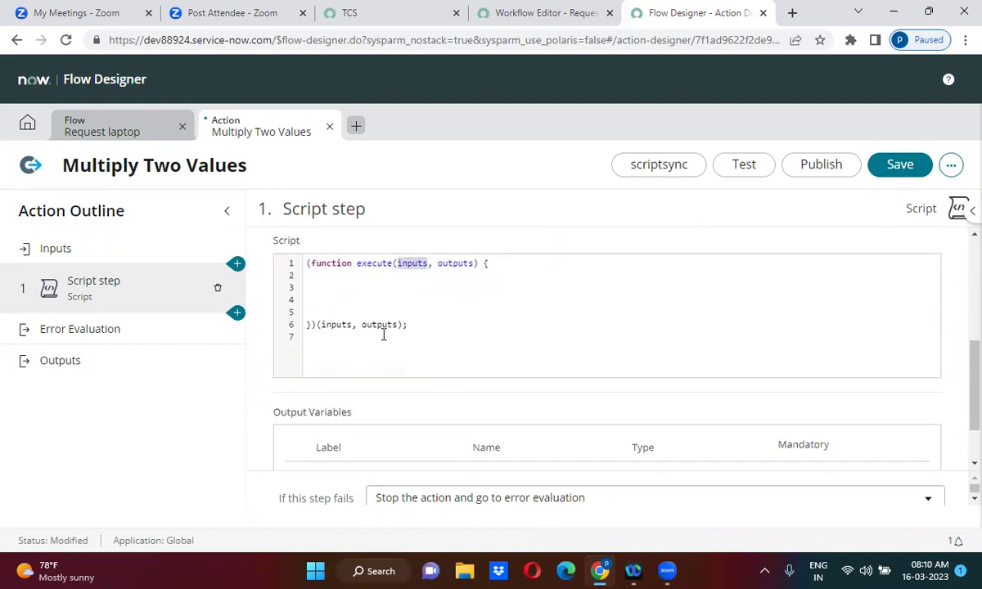
{"action": "left_click", "coordinate": [458, 263]}
{"action": "double_click", "coordinate": [458, 263]}
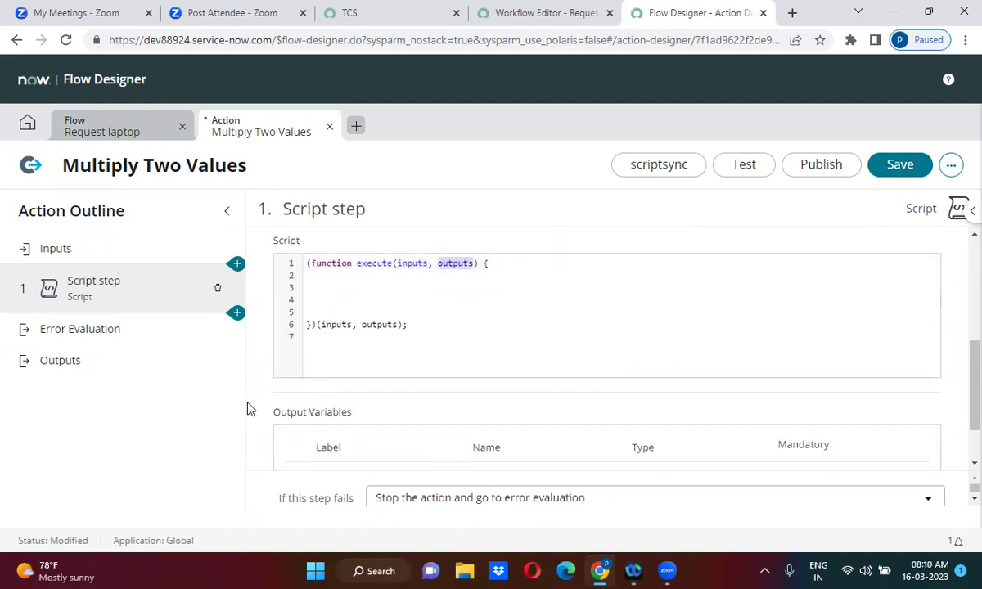
{"action": "scroll", "coordinate": [256, 420], "scroll_direction": "down", "scroll_amount": 2}
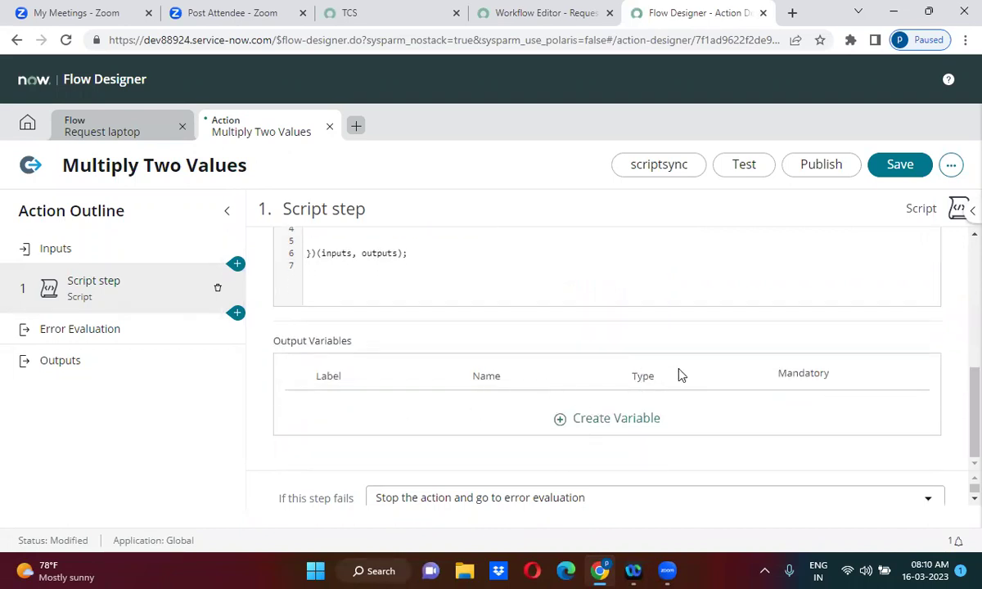
{"action": "scroll", "coordinate": [678, 374], "scroll_direction": "up", "scroll_amount": 5}
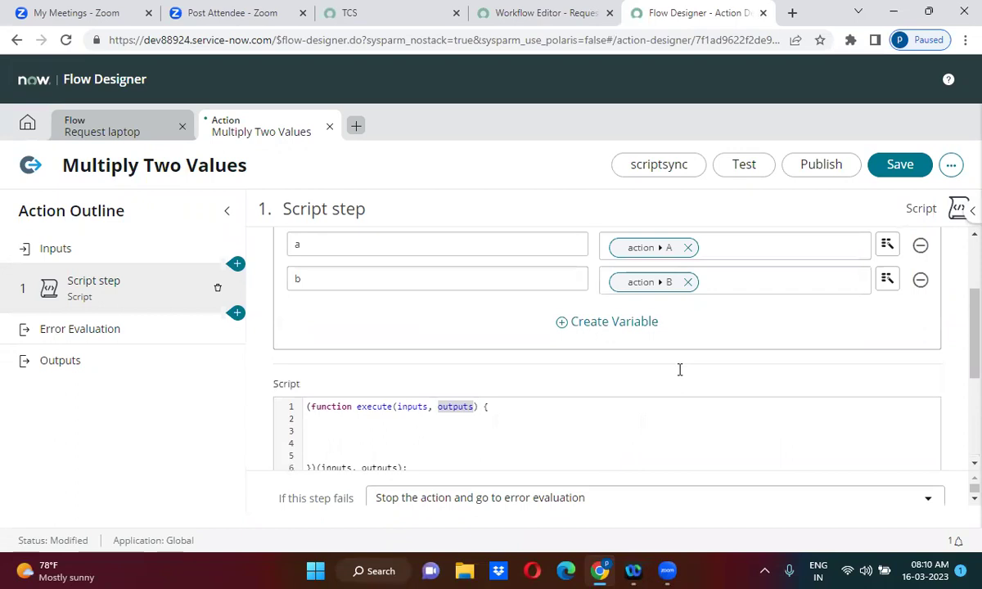
{"action": "scroll", "coordinate": [679, 370], "scroll_direction": "down", "scroll_amount": 2}
Write var c = parseInt(inputs.a)*parseInt(b); inside the execute function, with a blank line below it.
{"action": "left_click", "coordinate": [356, 379]}
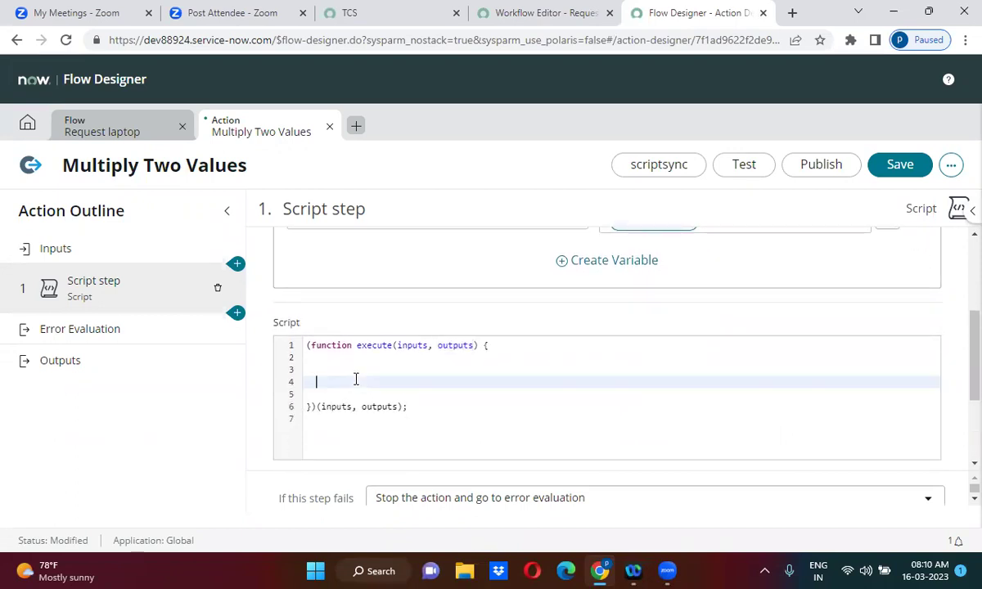
{"action": "type", "text": "var "}
{"action": "type", "text": "c ="}
{"action": "type", "text": " parse"}
{"action": "type", "text": "Int"}
{"action": "type", "text": "()"}
{"action": "type", "text": "inputs"}
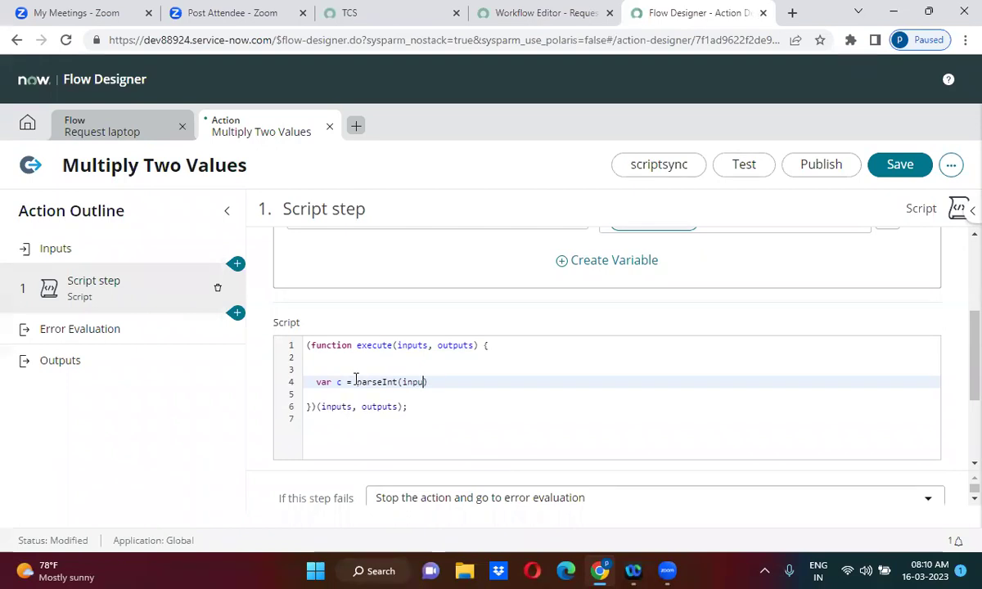
{"action": "type", "text": ".a"}
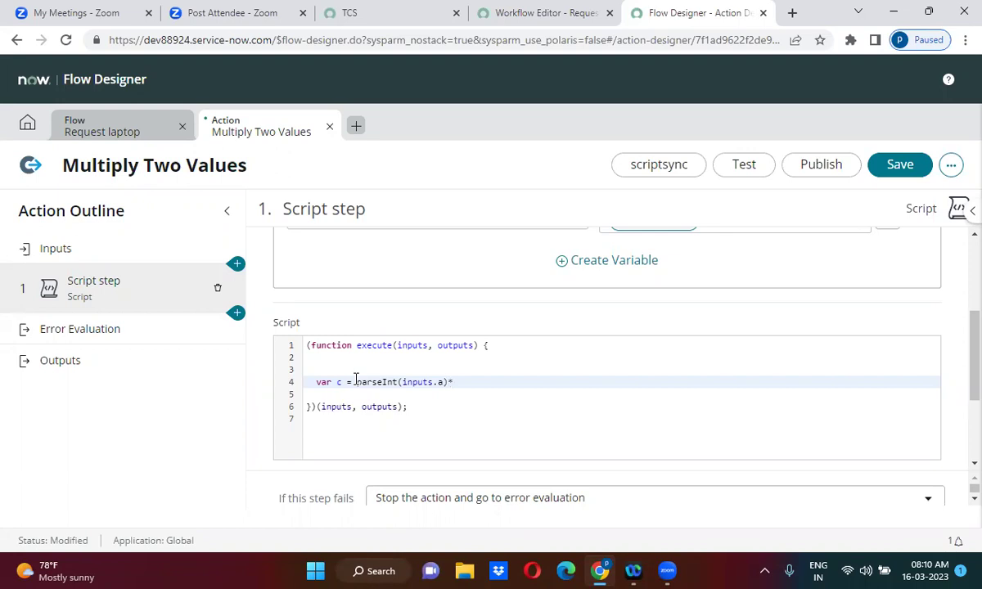
{"action": "type", "text": "*parseInt(b);"}
{"action": "key", "text": "Return"}
{"action": "key", "text": "Return"}
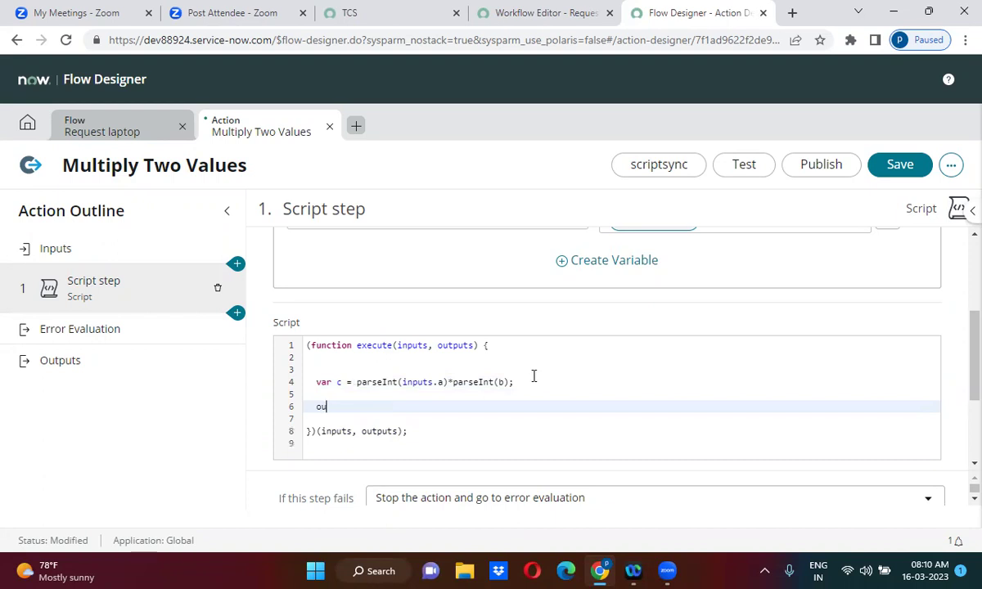
Change the second parseInt argument in the multiplication line to inputs.b.
{"action": "double_click", "coordinate": [423, 383]}
{"action": "key", "text": "ctrl+c"}
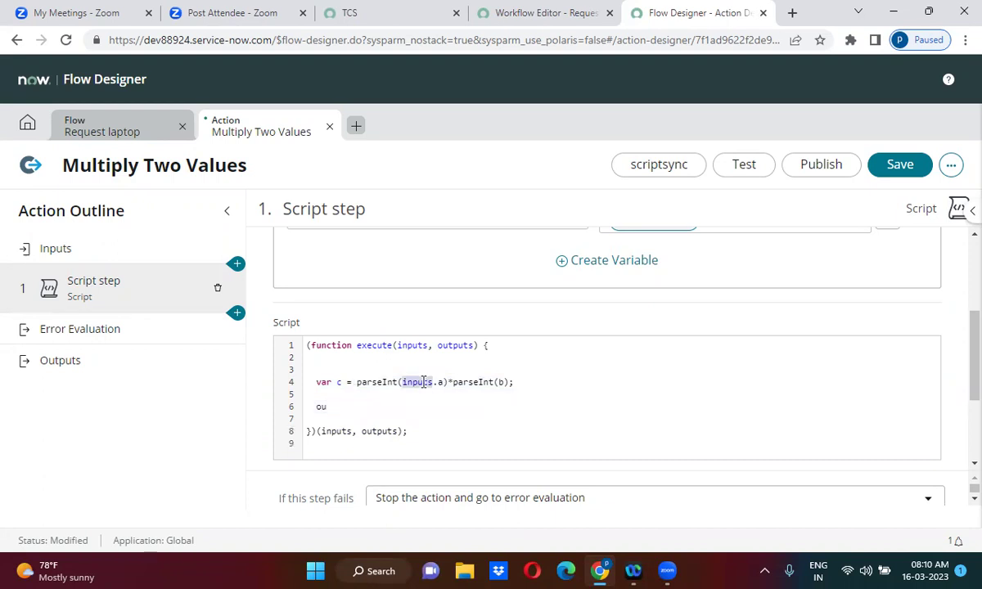
{"action": "left_click", "coordinate": [500, 382]}
{"action": "key", "text": "ctrl+v"}
{"action": "type", "text": "."}
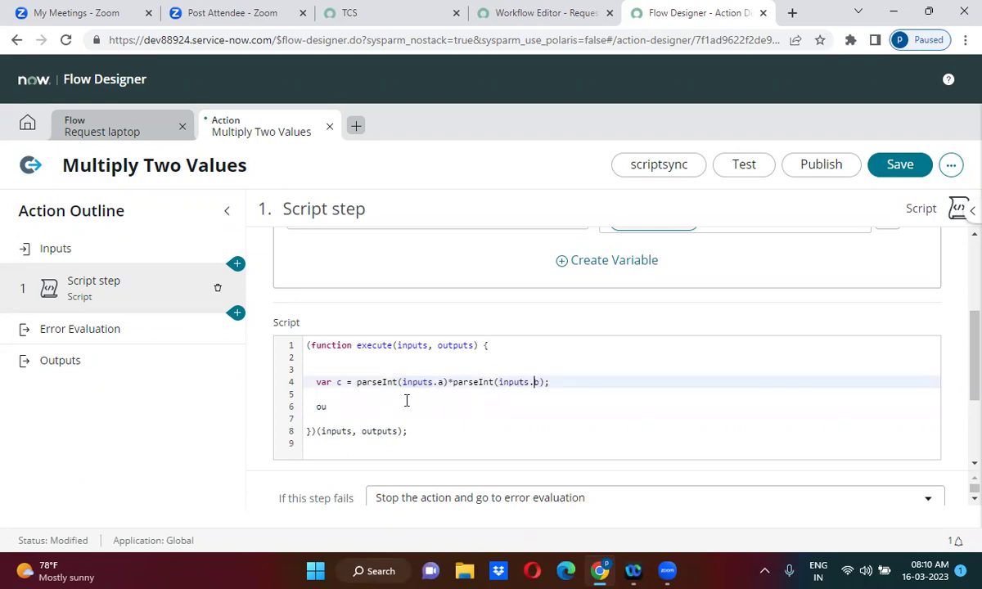
Write outputs.c = parseInt(c); below the multiplication line to pass the result to the step's output.
{"action": "left_click", "coordinate": [331, 406]}
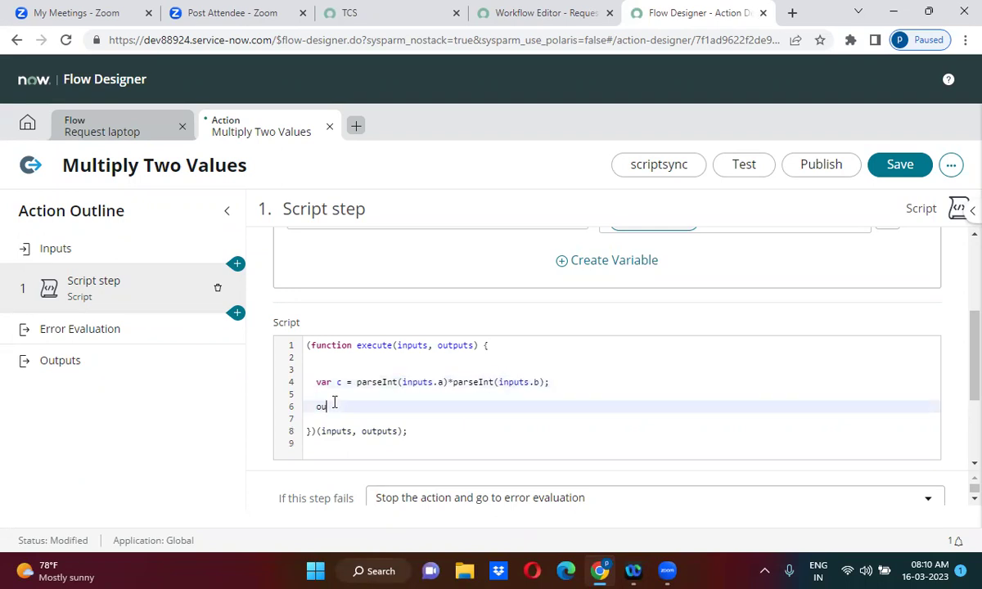
{"action": "double_click", "coordinate": [444, 344]}
{"action": "key", "text": "ctrl+c"}
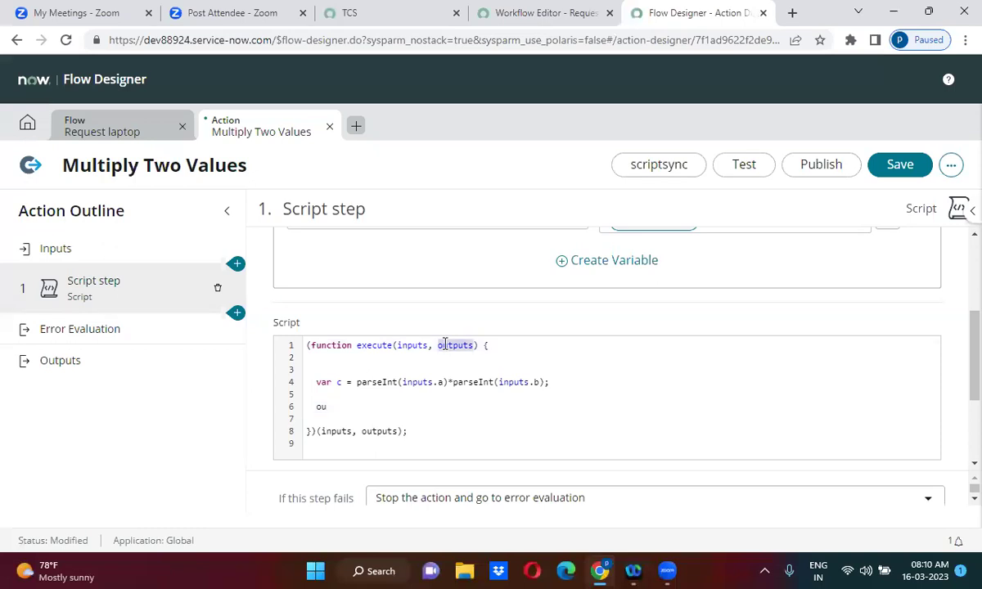
{"action": "double_click", "coordinate": [322, 405]}
{"action": "key", "text": "ctrl+v"}
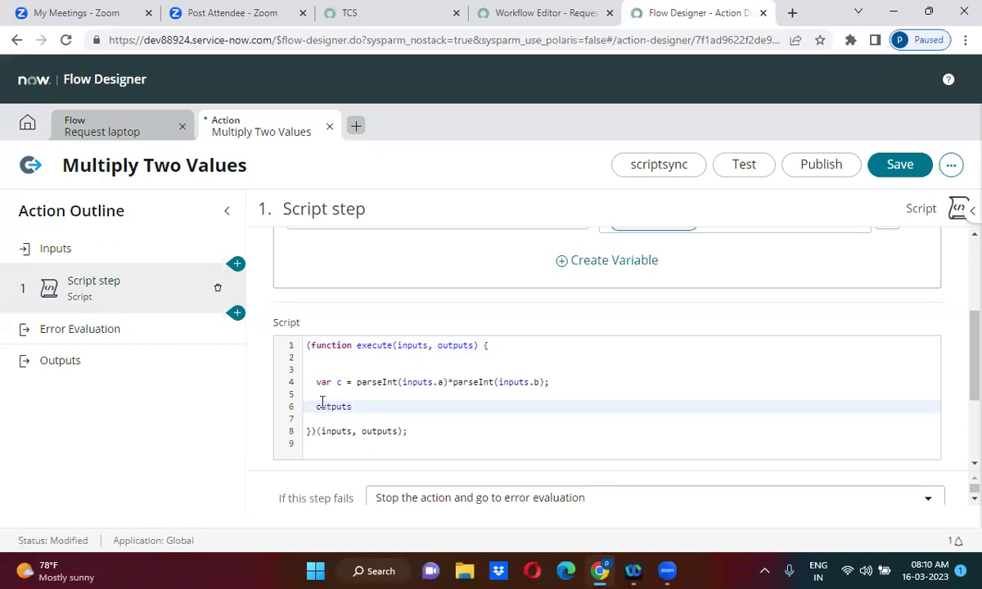
{"action": "type", "text": ".c = pa"}
{"action": "type", "text": "rseIn"}
{"action": "type", "text": "t()"}
{"action": "type", "text": "c);"}
Create a script step output variable labelled c to match outputs.c, keeping its type as String.
{"action": "left_click_drag", "start_coordinate": [960, 360], "coordinate": [960, 415]}
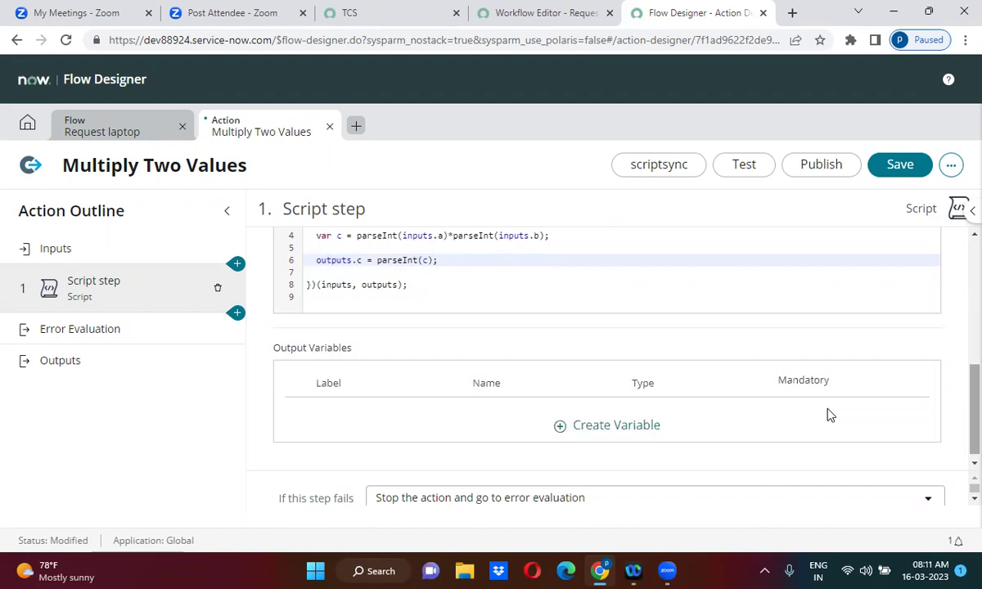
{"action": "left_click", "coordinate": [603, 428]}
{"action": "left_click", "coordinate": [329, 433]}
{"action": "double_click", "coordinate": [329, 434]}
{"action": "type", "text": "c"}
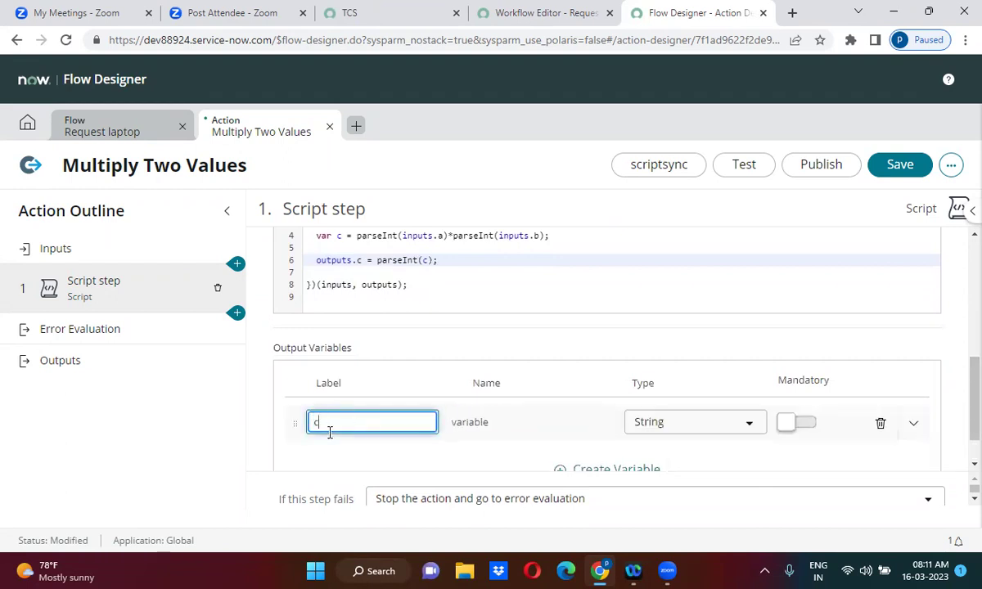
{"action": "left_click", "coordinate": [252, 442]}
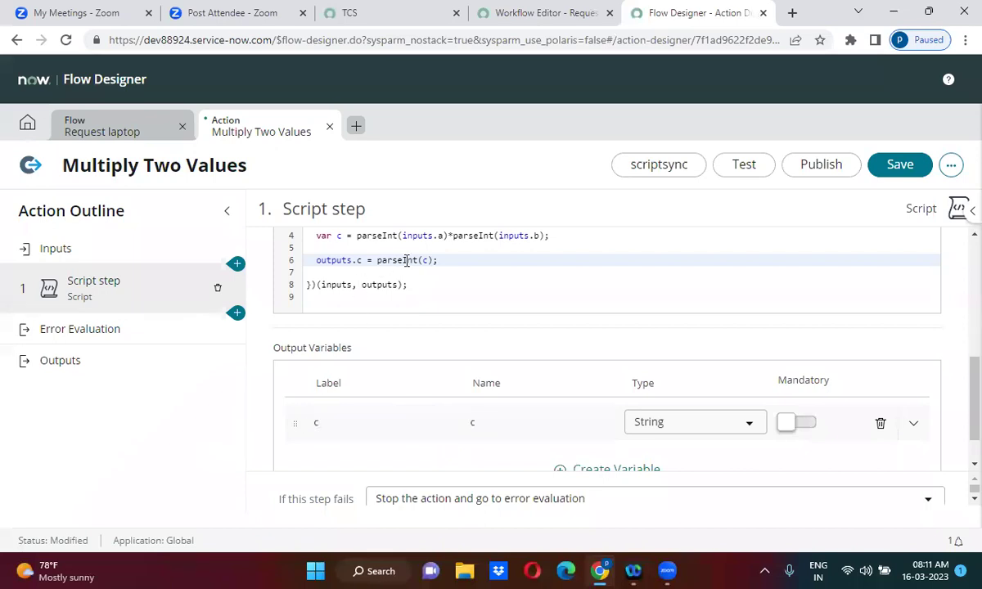
{"action": "double_click", "coordinate": [359, 260]}
{"action": "left_click", "coordinate": [449, 422]}
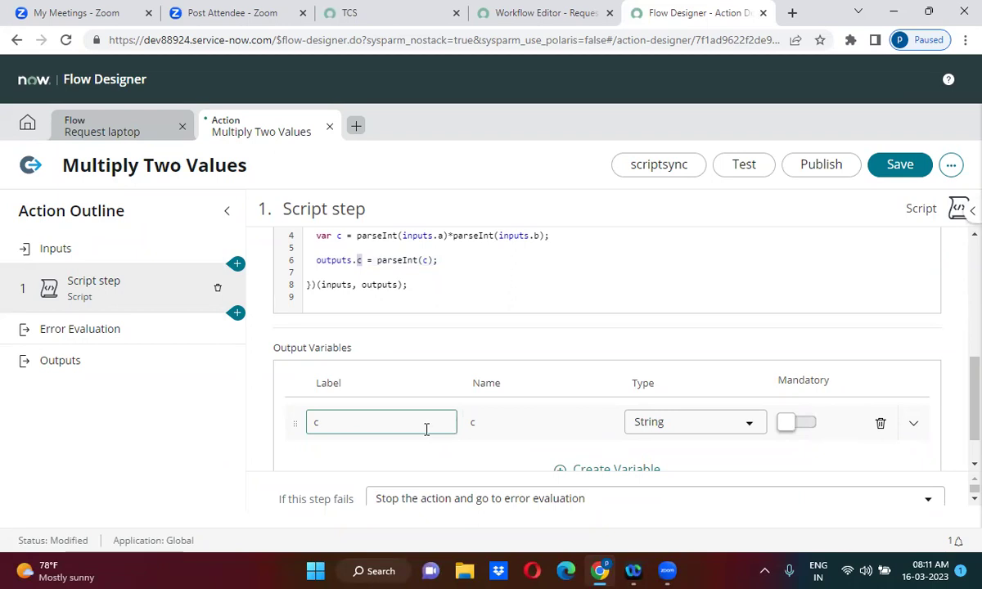
Create an action output labelled C, keeping its type as String, and leave output edit mode.
{"action": "left_click", "coordinate": [175, 363]}
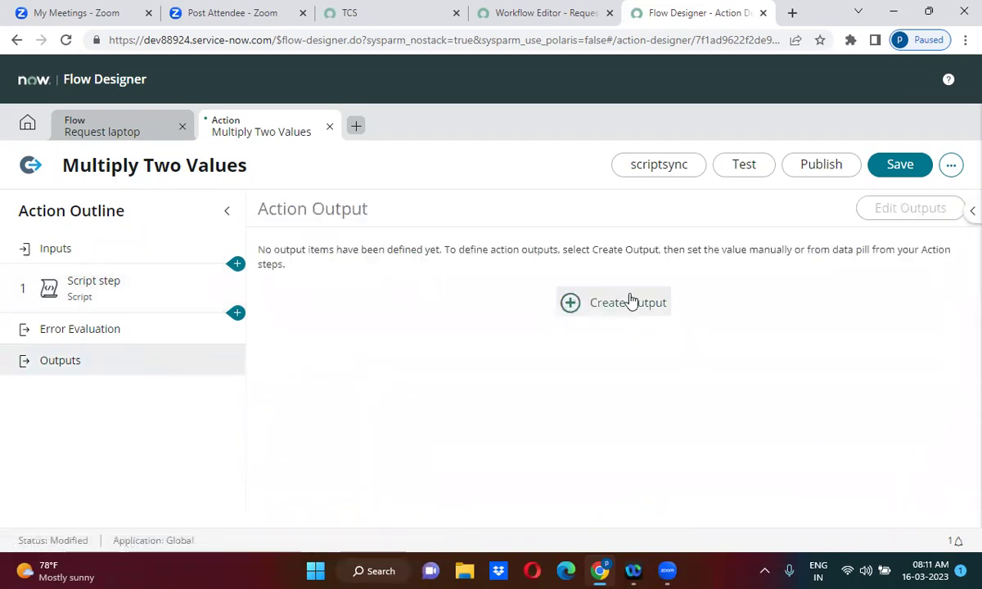
{"action": "left_click", "coordinate": [630, 309]}
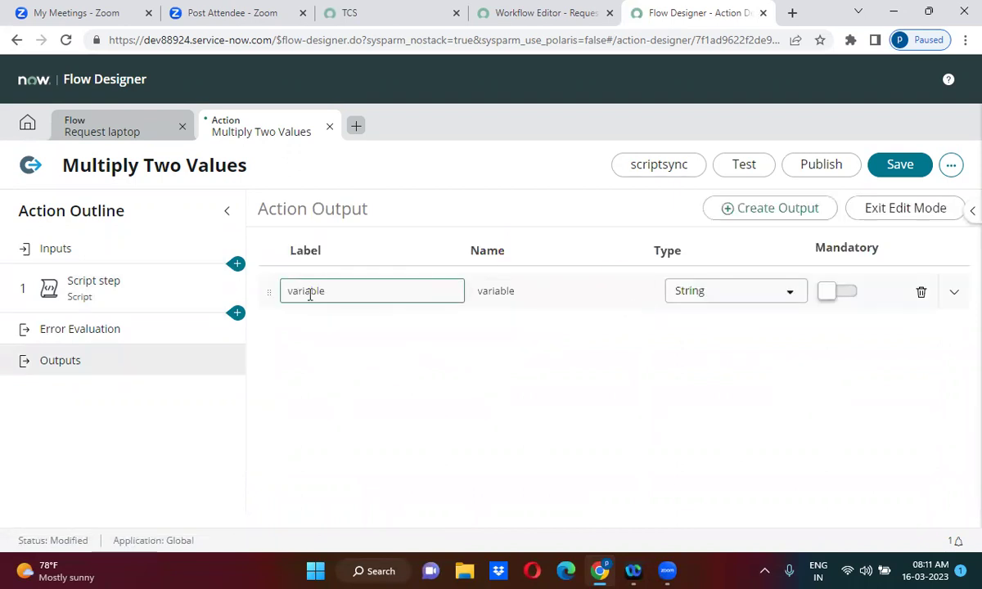
{"action": "double_click", "coordinate": [309, 295]}
{"action": "type", "text": "c"}
{"action": "left_click", "coordinate": [328, 314]}
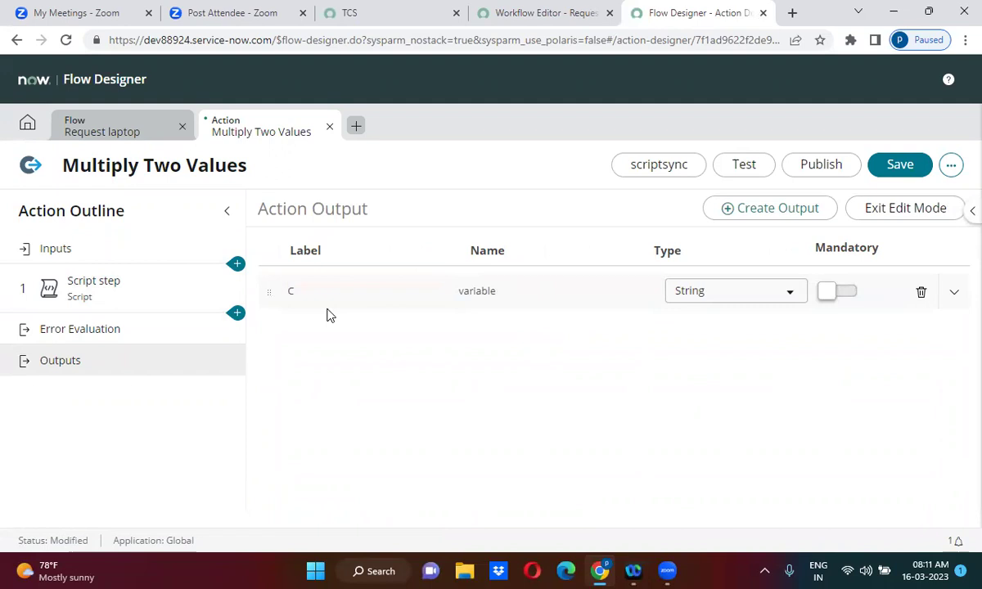
{"action": "left_click", "coordinate": [897, 210]}
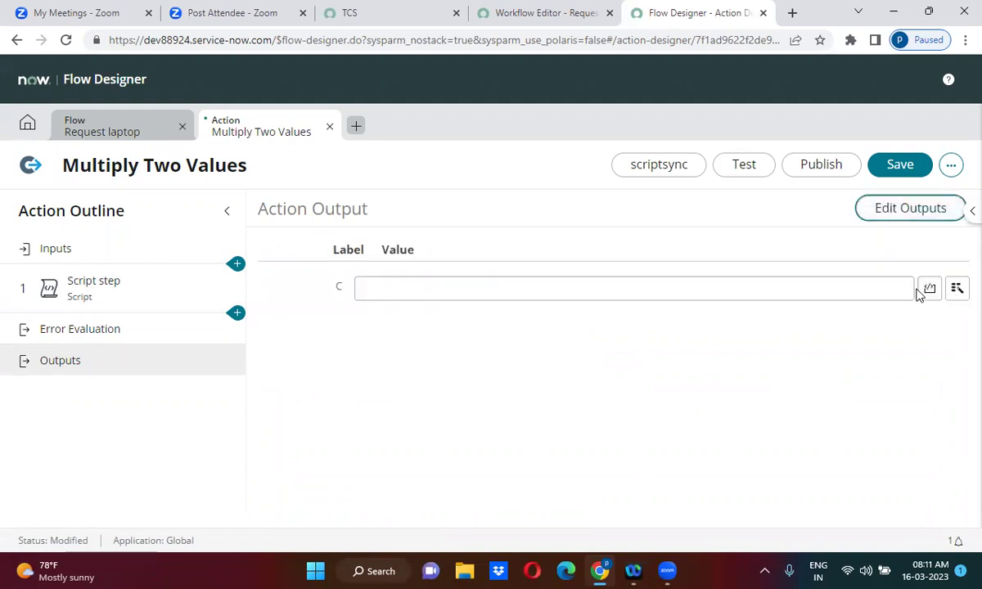
Map the action output C to the script step's c variable.
{"action": "left_click", "coordinate": [957, 288]}
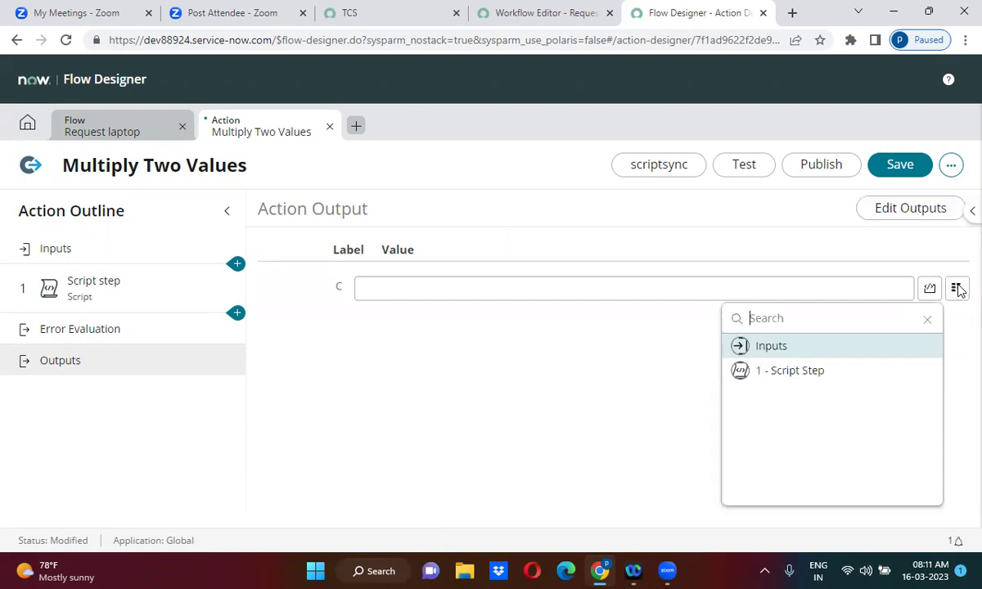
{"action": "left_click", "coordinate": [798, 376]}
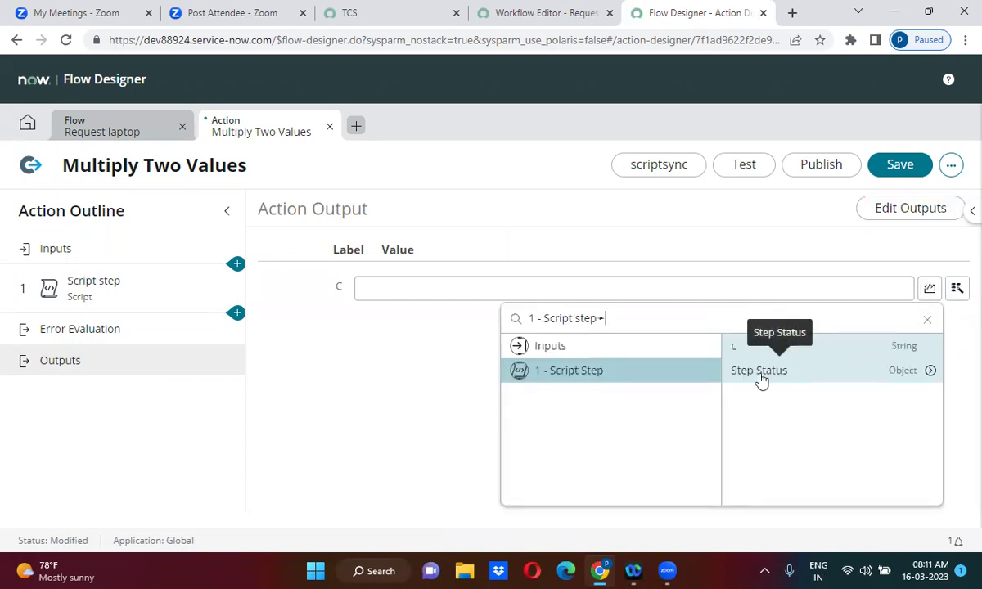
{"action": "left_click", "coordinate": [751, 350]}
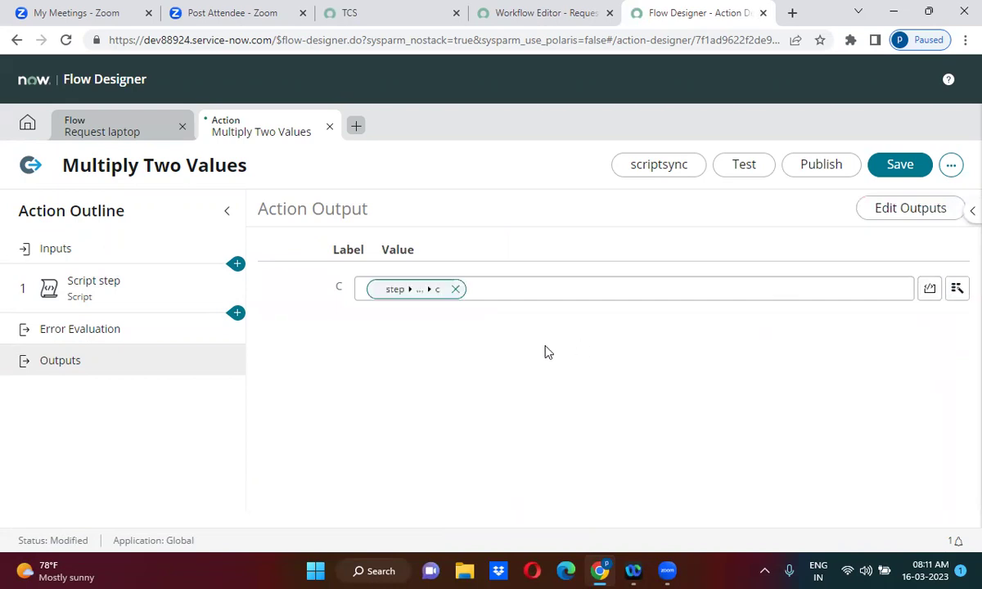
Save and publish the Multiply Two Values action.
{"action": "left_click", "coordinate": [904, 165]}
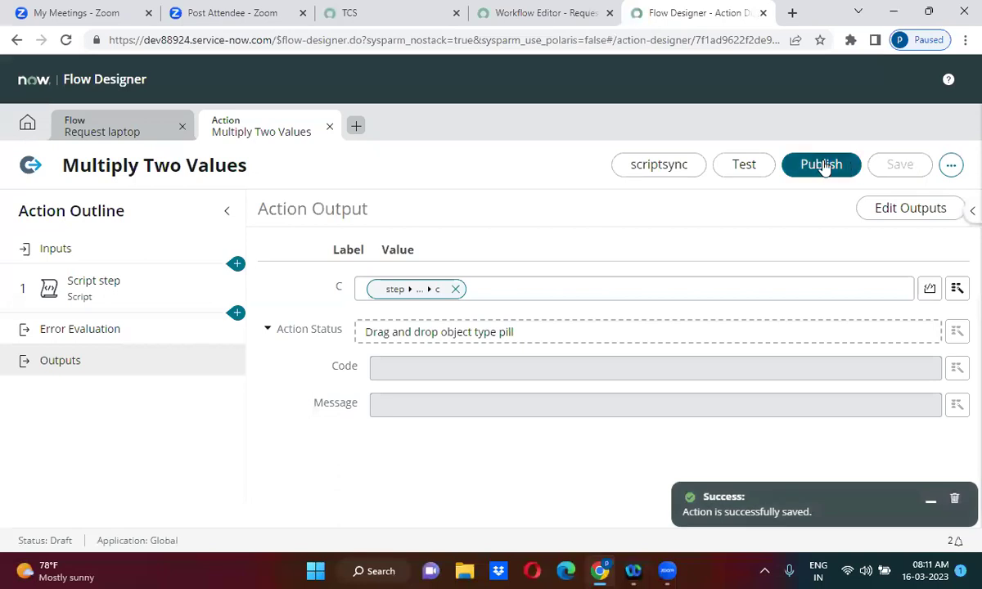
{"action": "left_click", "coordinate": [822, 165]}
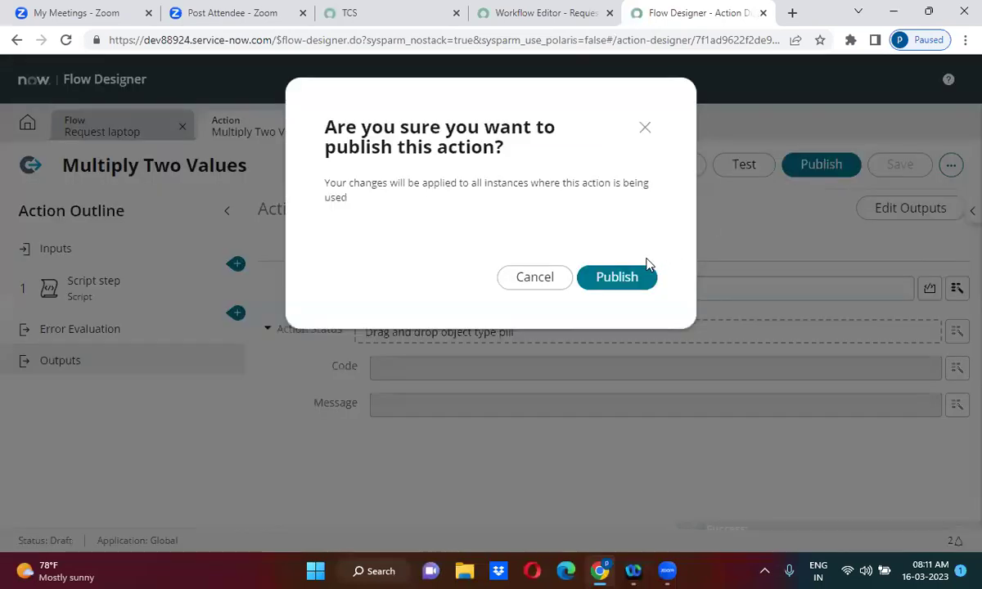
{"action": "left_click", "coordinate": [620, 278]}
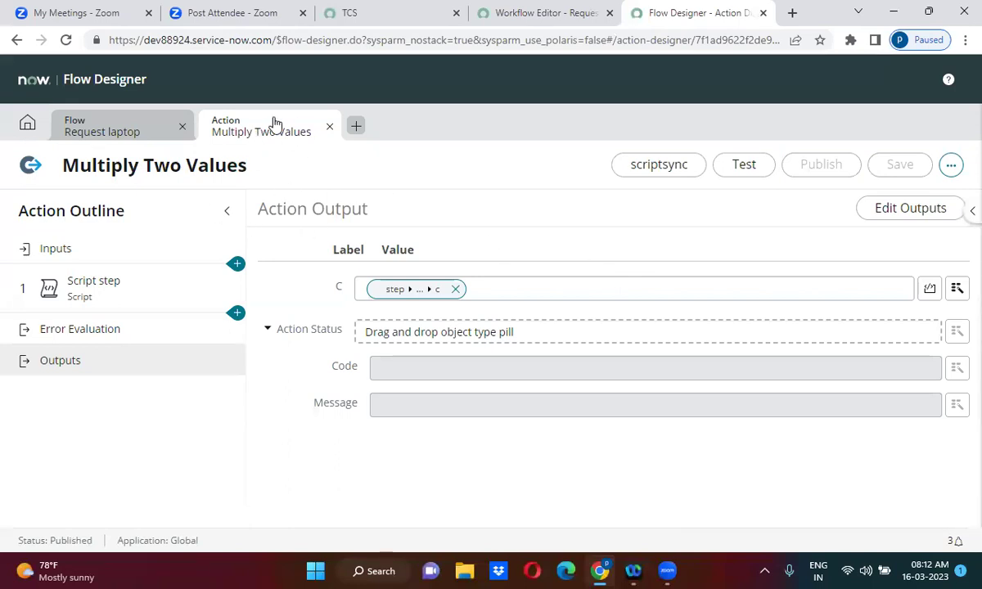
Search for a multiply action to add after step 15 of the Request laptop flow, and reload the page.
{"action": "left_click", "coordinate": [131, 129]}
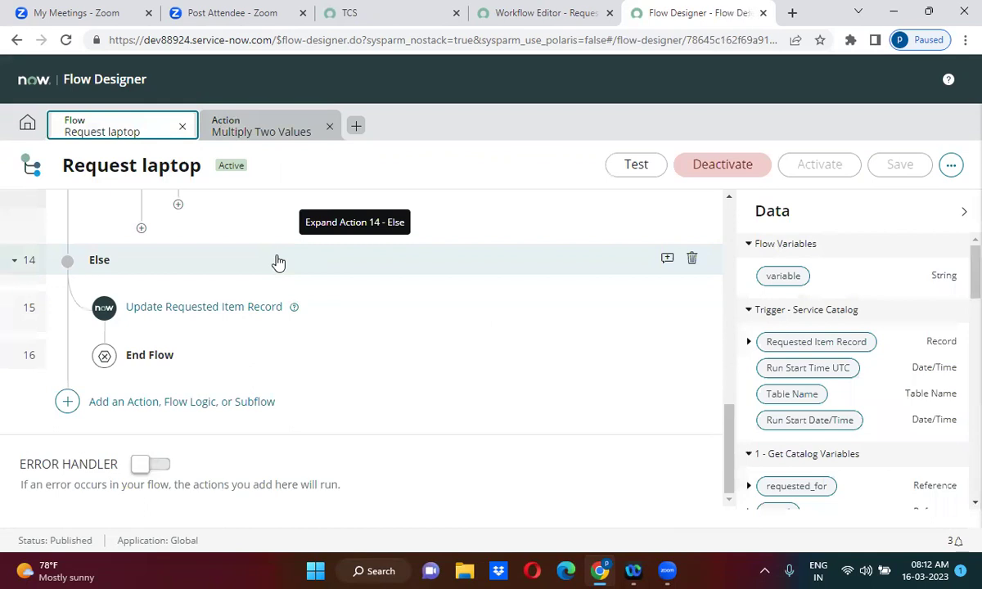
{"action": "left_click", "coordinate": [262, 136]}
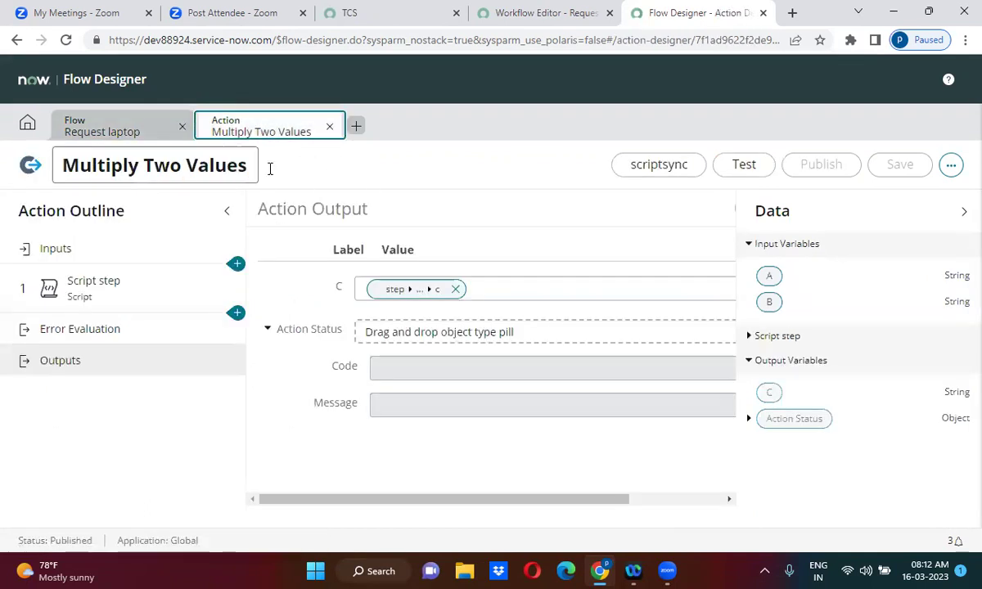
{"action": "left_click", "coordinate": [123, 130]}
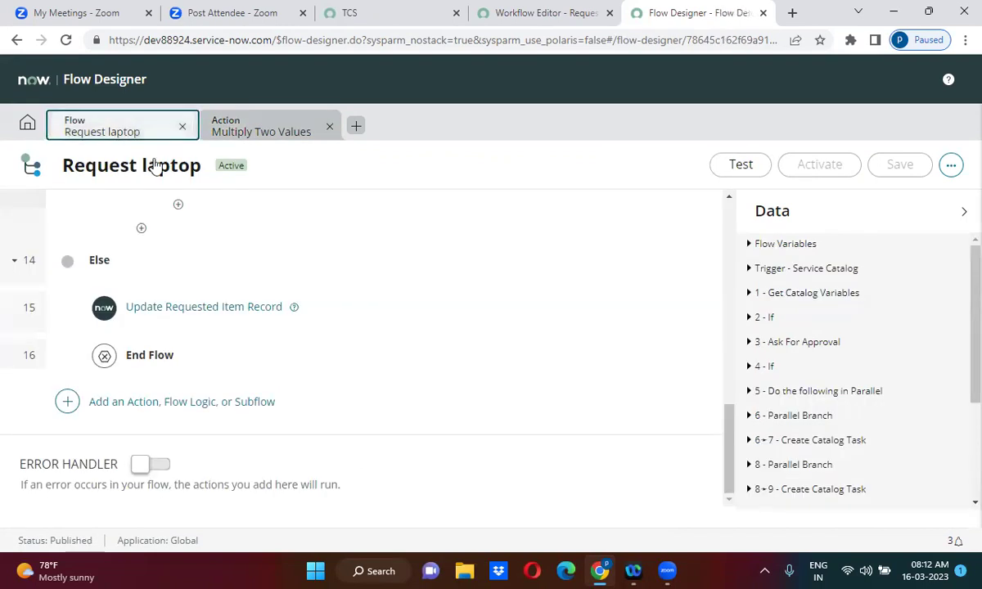
{"action": "left_click", "coordinate": [105, 334]}
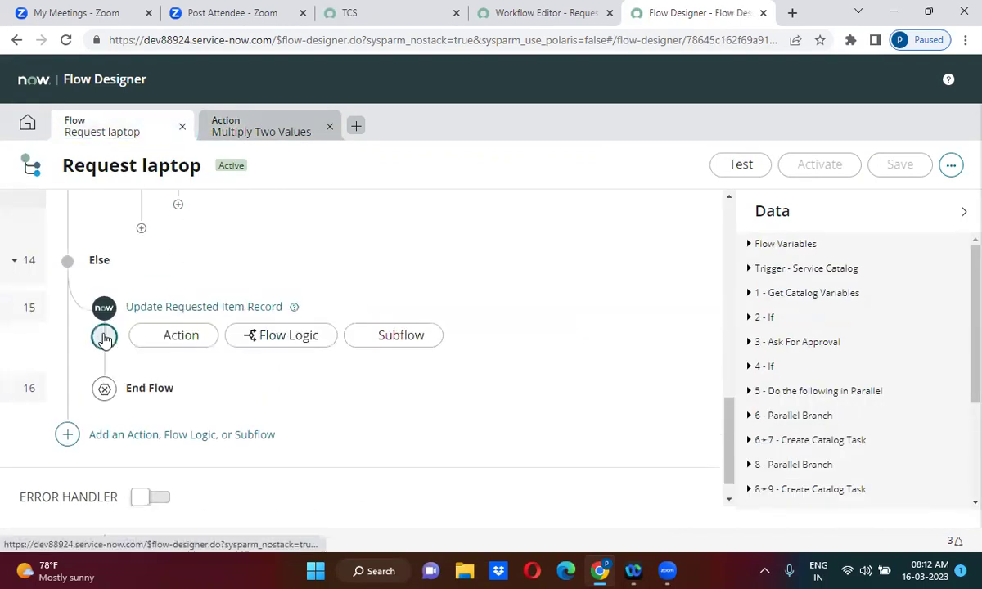
{"action": "left_click", "coordinate": [171, 337]}
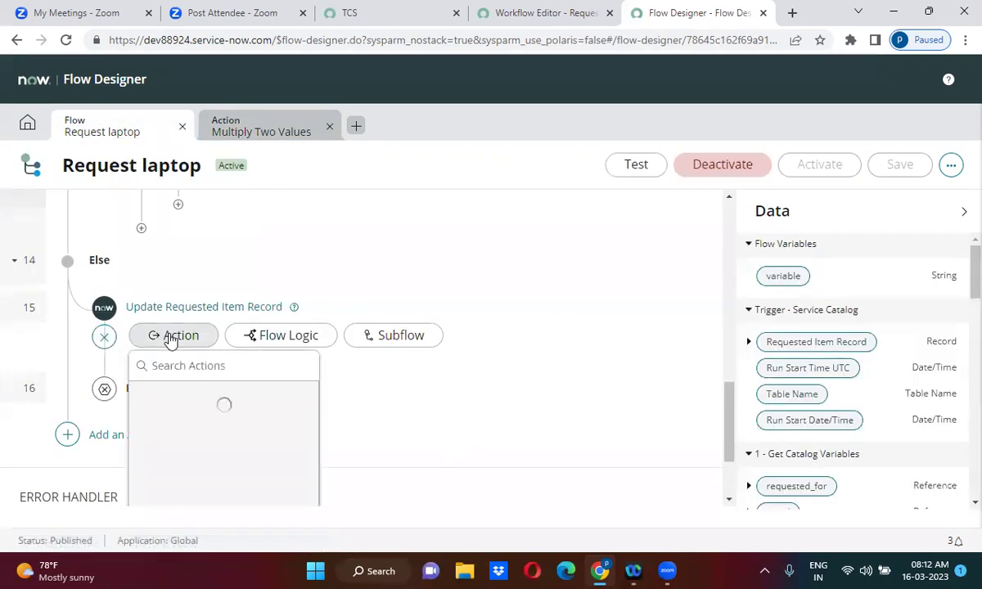
{"action": "type", "text": "multiply"}
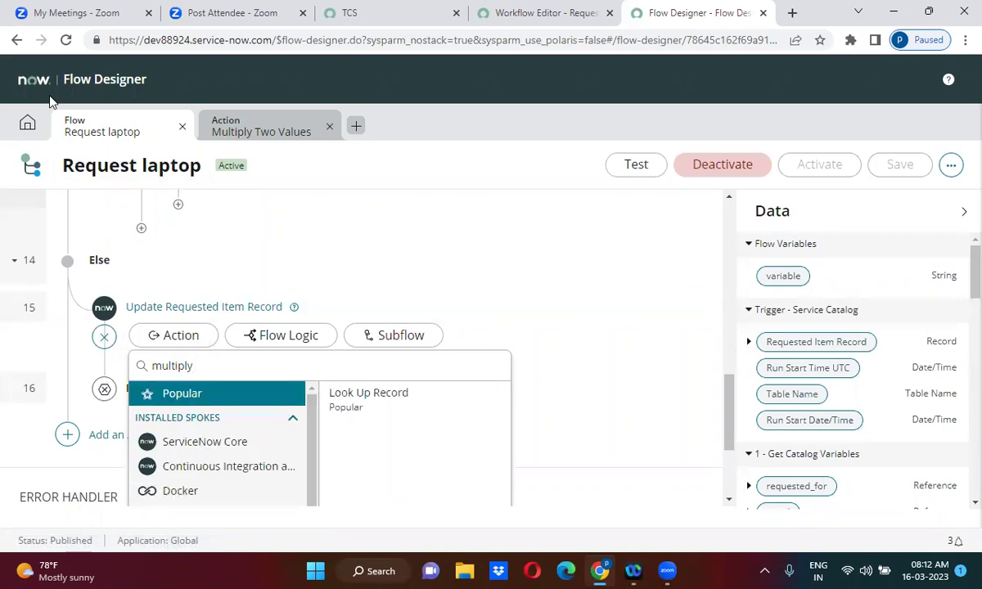
{"action": "left_click", "coordinate": [65, 41]}
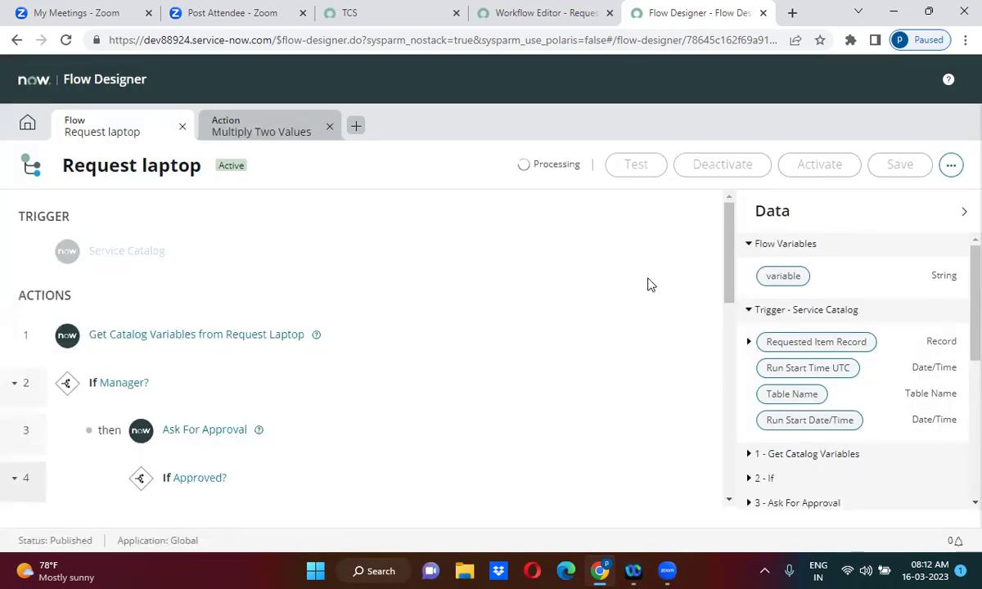
Add the Multiply Two Values action from the Global spoke after step 15, Update Requested Item Record, in the Else branch.
{"action": "left_click_drag", "start_coordinate": [725, 235], "coordinate": [751, 440]}
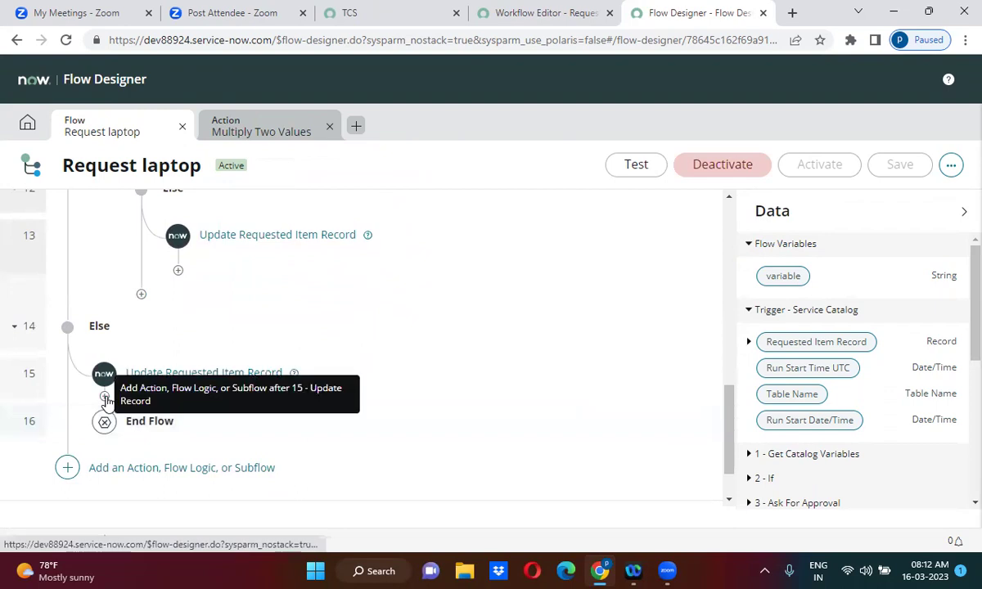
{"action": "left_click", "coordinate": [105, 399]}
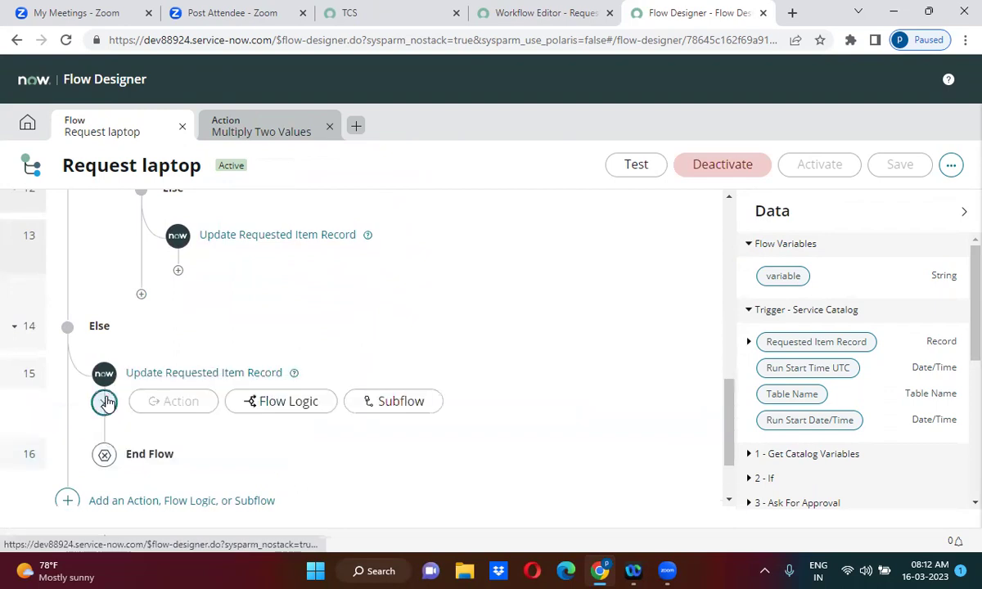
{"action": "left_click", "coordinate": [169, 405]}
{"action": "type", "text": "mul"}
{"action": "type", "text": "tipy"}
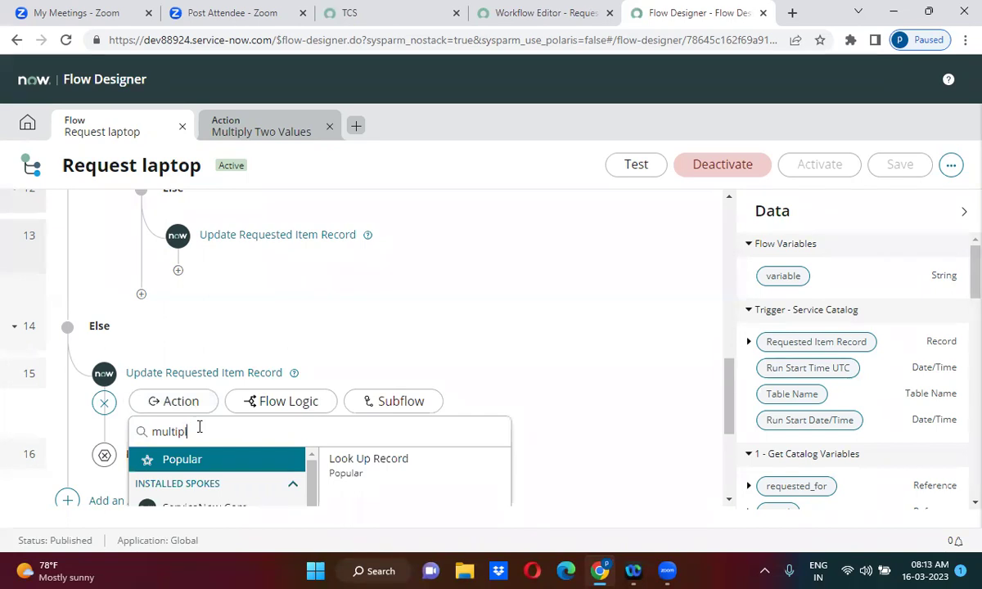
{"action": "left_click_drag", "start_coordinate": [726, 382], "coordinate": [727, 418]}
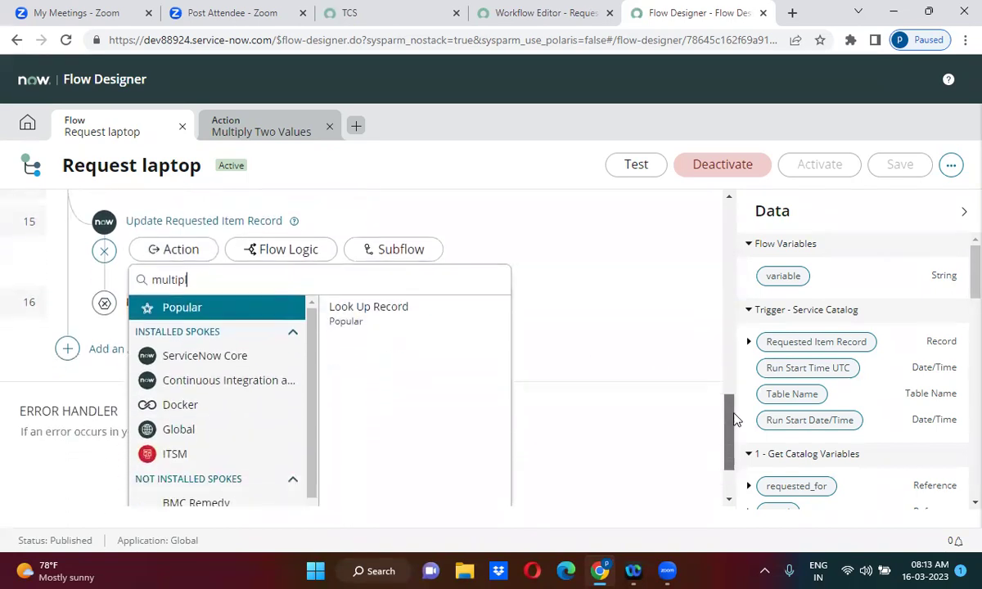
{"action": "left_click", "coordinate": [193, 358]}
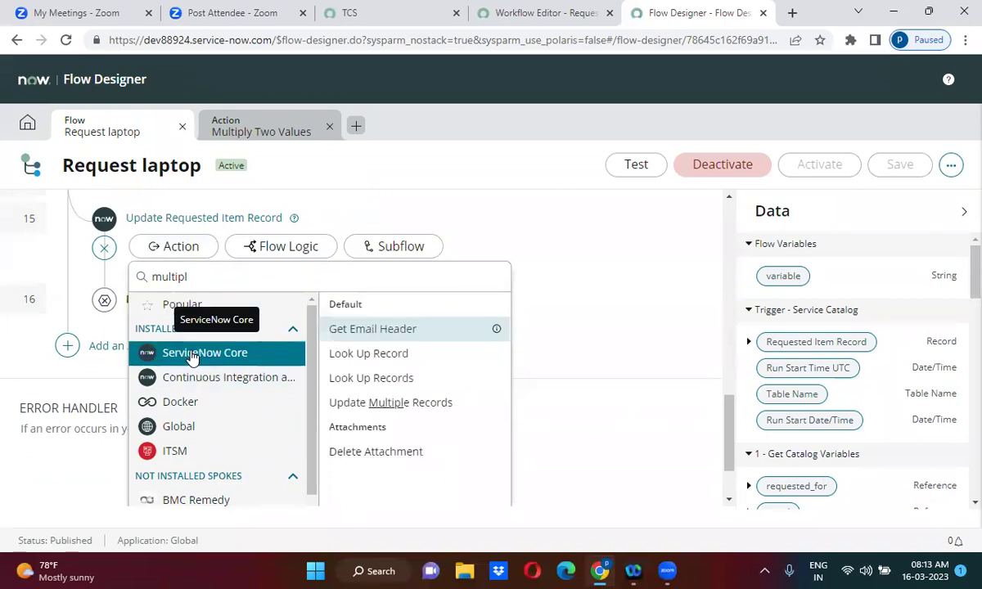
{"action": "left_click", "coordinate": [198, 389]}
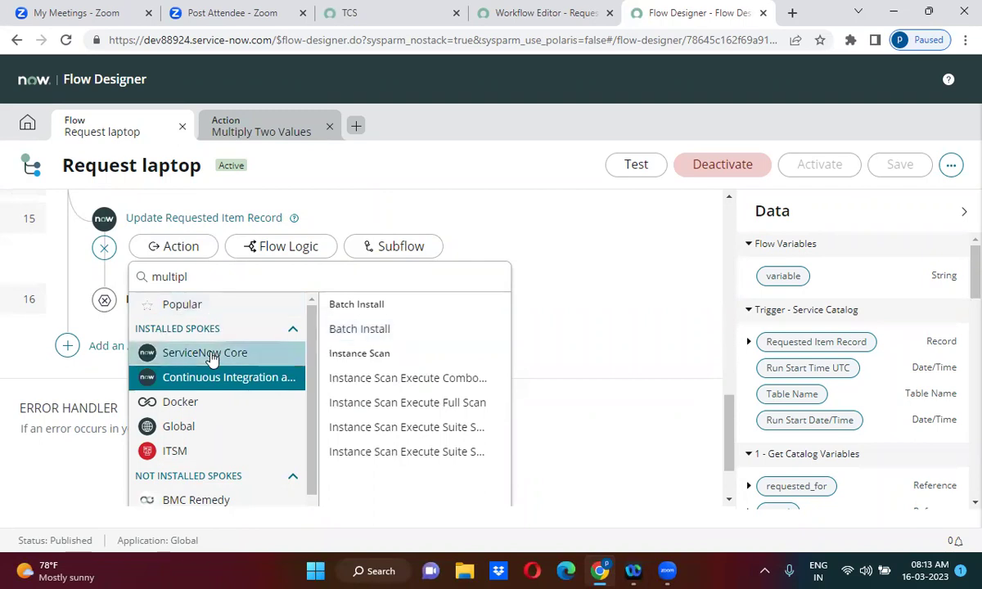
{"action": "left_click", "coordinate": [211, 358]}
{"action": "left_click", "coordinate": [190, 429]}
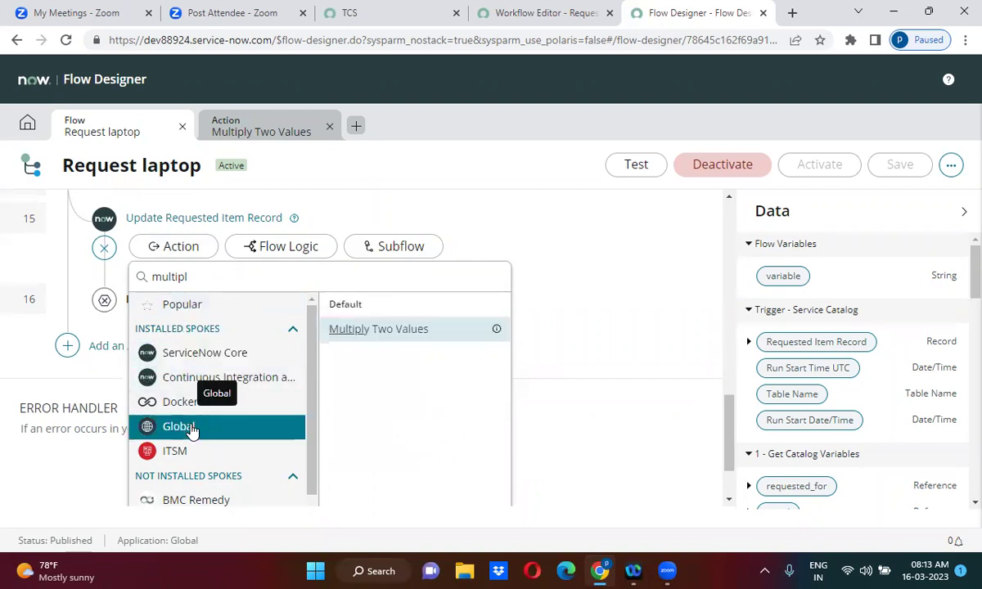
{"action": "left_click", "coordinate": [406, 329]}
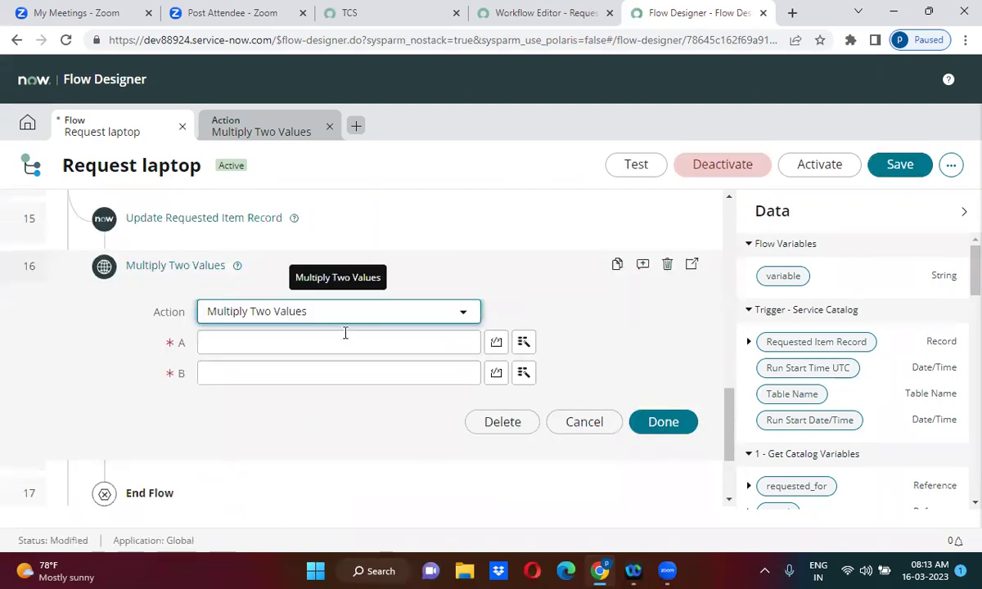
Set inputs A and B of the flow's Multiply Two Values action to 6 and finish its configuration.
{"action": "left_click", "coordinate": [346, 342]}
{"action": "type", "text": "6"}
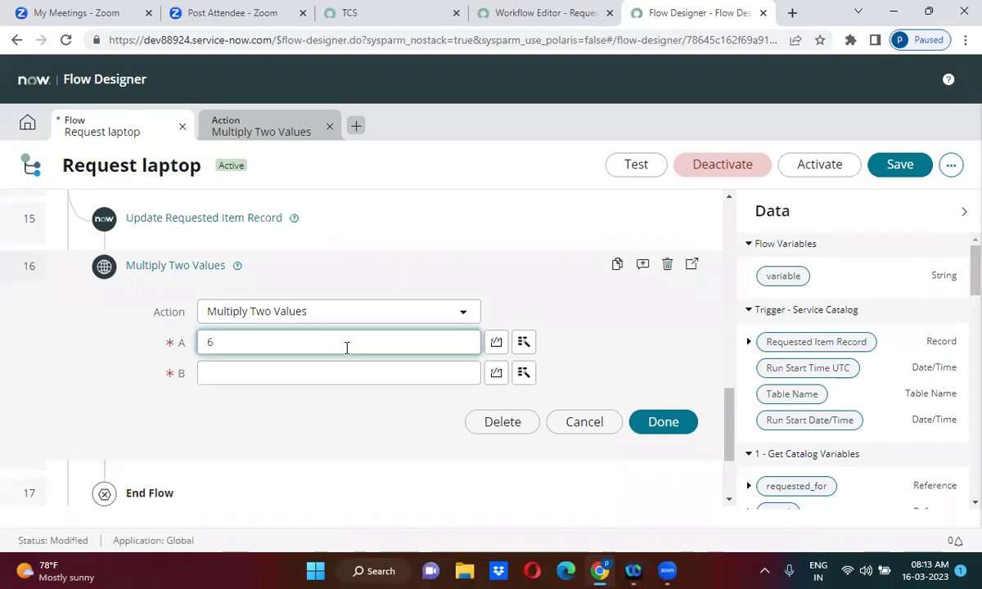
{"action": "left_click", "coordinate": [336, 378]}
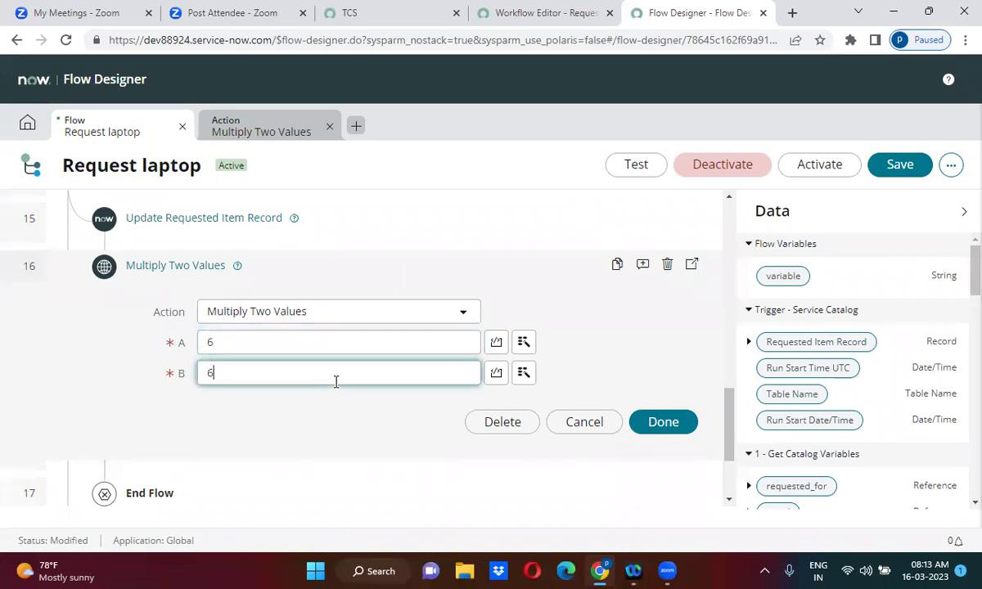
{"action": "left_click", "coordinate": [652, 422]}
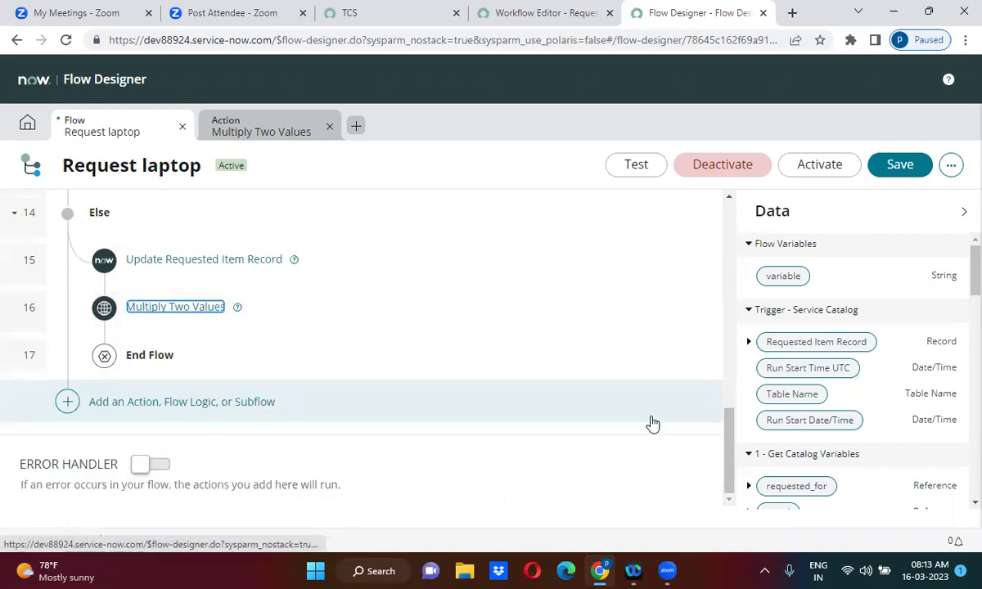
Run a test of the Multiply Two Values action itself with A set to 6 and B set to 6.
{"action": "left_click", "coordinate": [242, 131]}
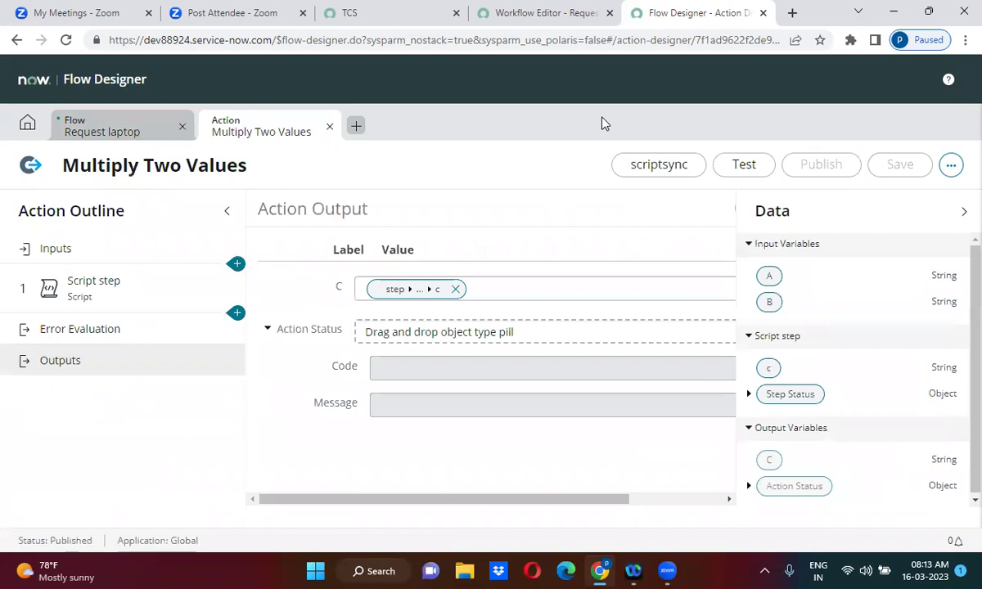
{"action": "left_click", "coordinate": [744, 165]}
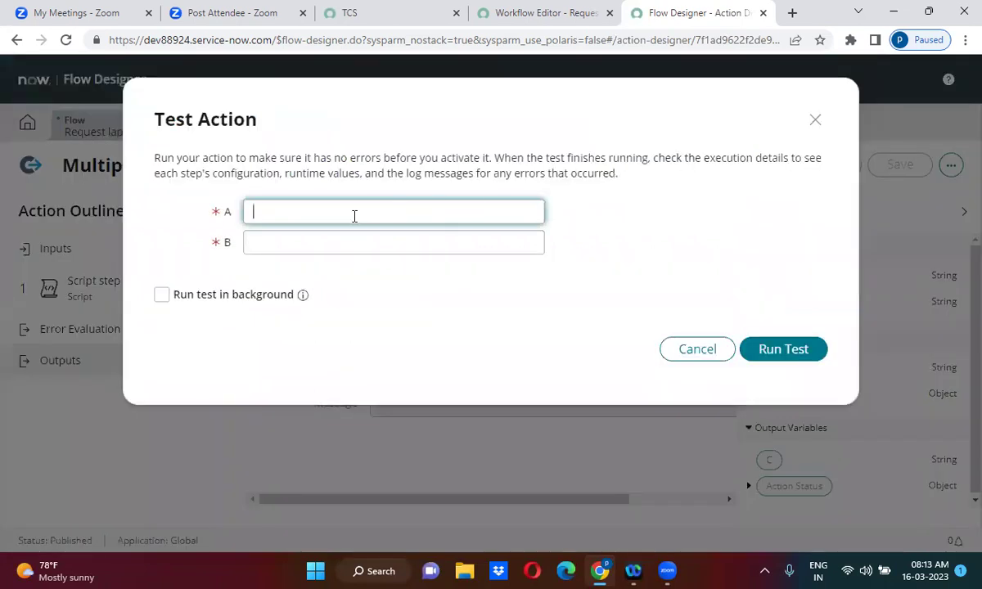
{"action": "left_click", "coordinate": [339, 244]}
{"action": "left_click", "coordinate": [504, 320]}
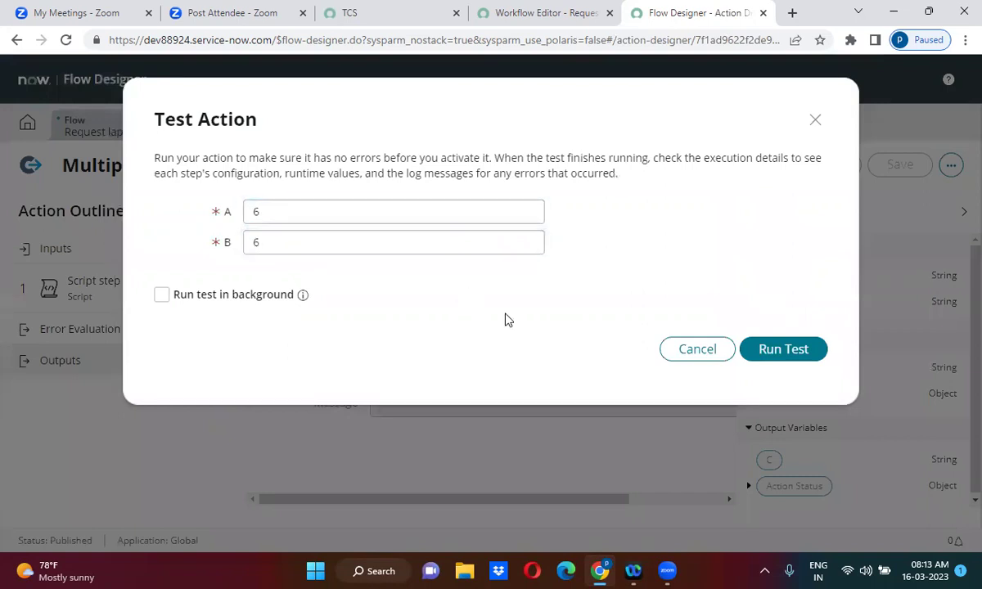
{"action": "left_click", "coordinate": [773, 350]}
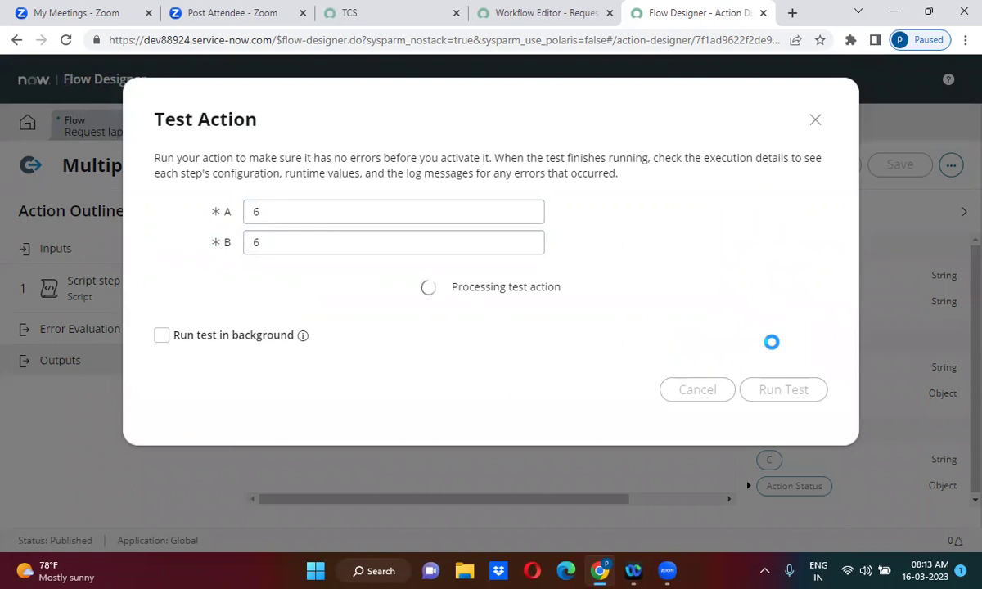
Open the test run's execution details and examine the runtime value of output C.
{"action": "left_click", "coordinate": [504, 287]}
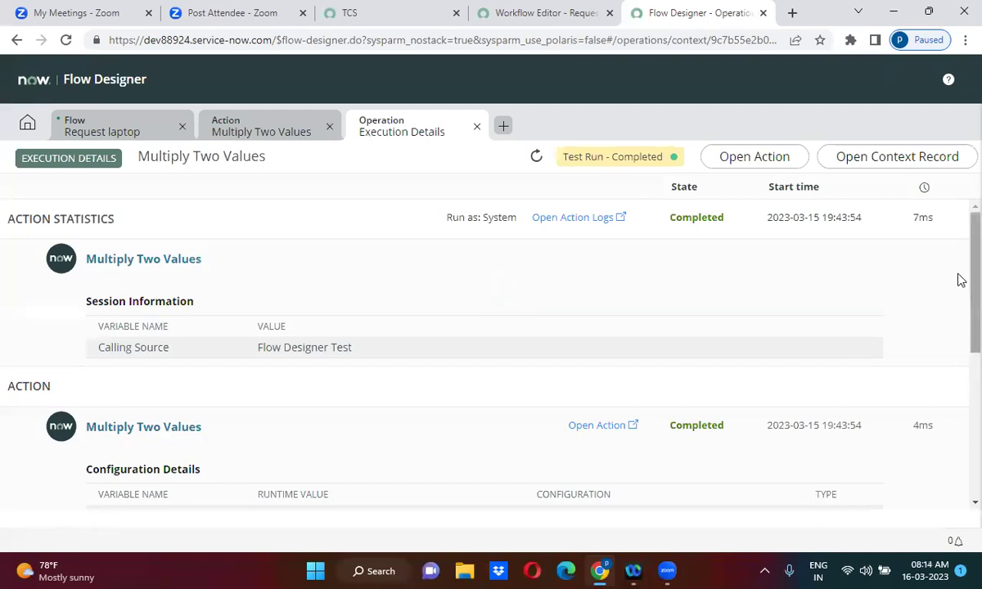
{"action": "scroll", "coordinate": [958, 327], "scroll_direction": "down", "scroll_amount": 3}
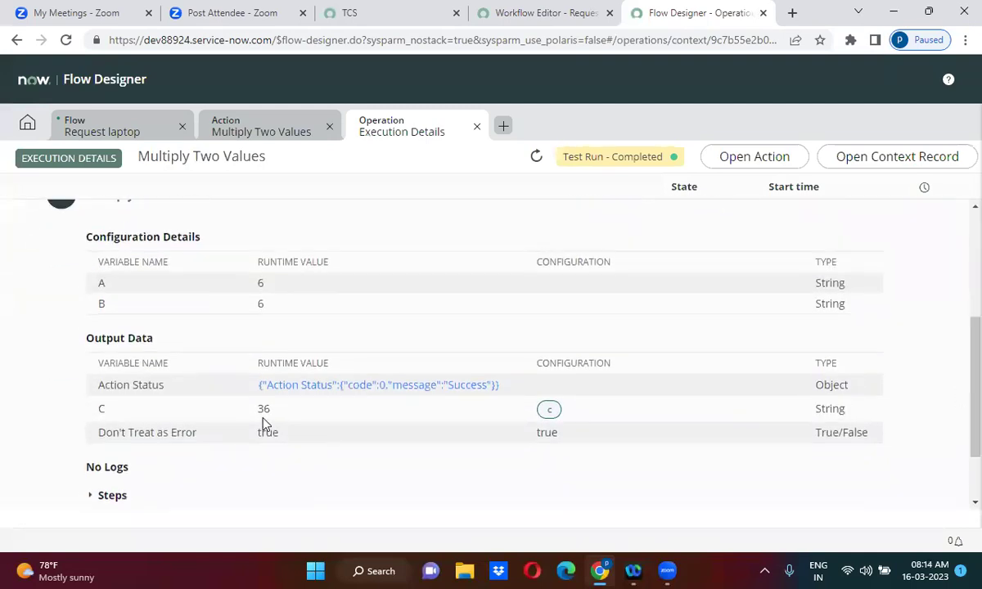
{"action": "double_click", "coordinate": [262, 409]}
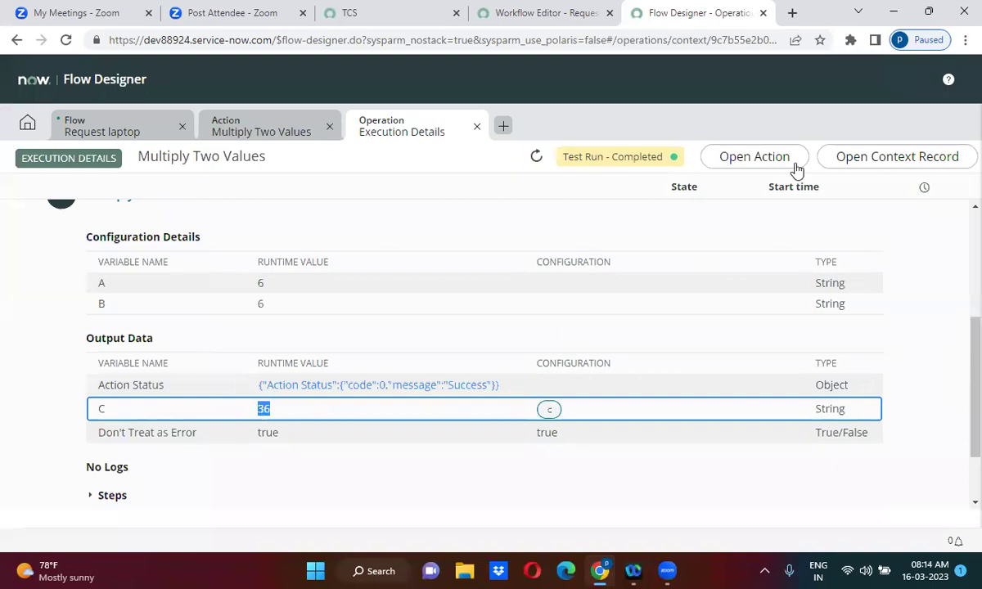
Leave the test run, dismiss the Test Action dialog, and close the Multiply Two Values action and execution details to return to the Request laptop flow.
{"action": "left_click", "coordinate": [753, 157]}
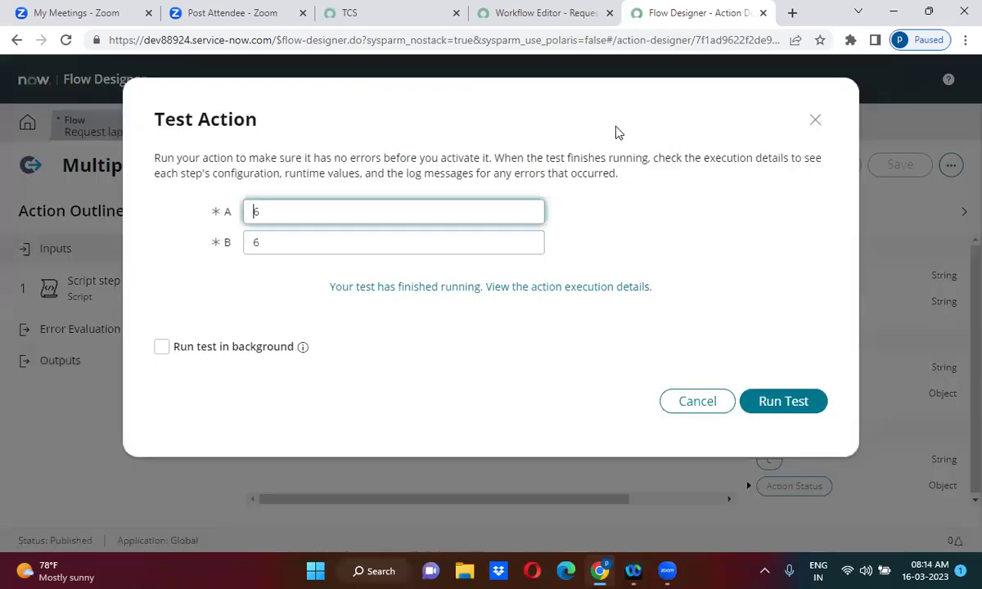
{"action": "left_click", "coordinate": [814, 120]}
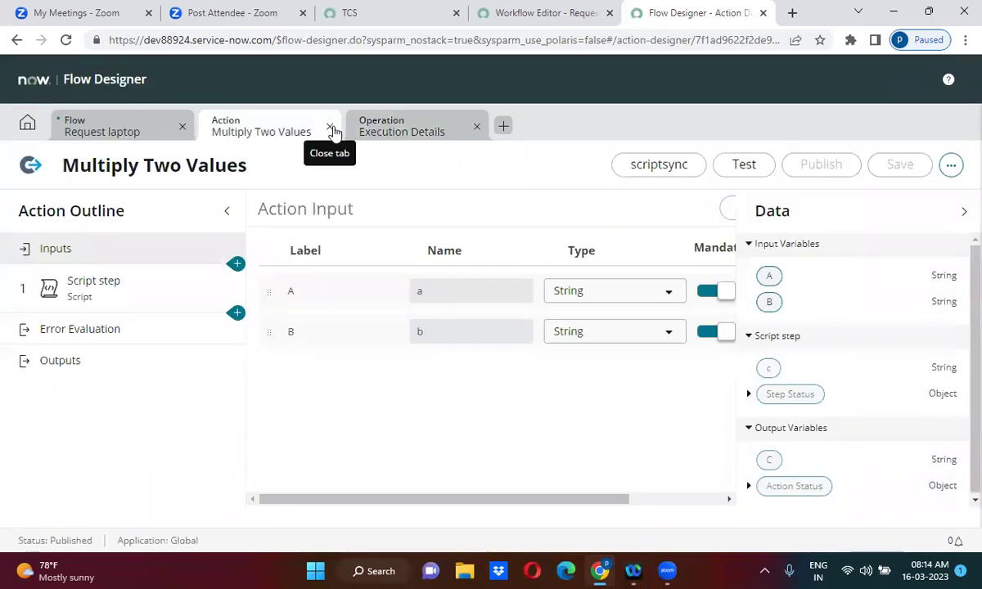
{"action": "left_click", "coordinate": [330, 125]}
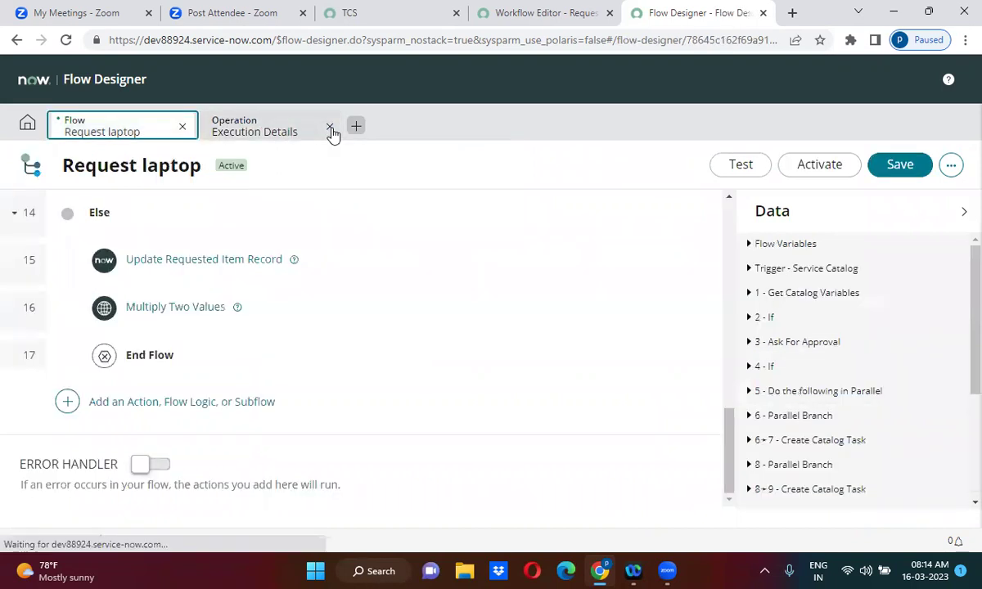
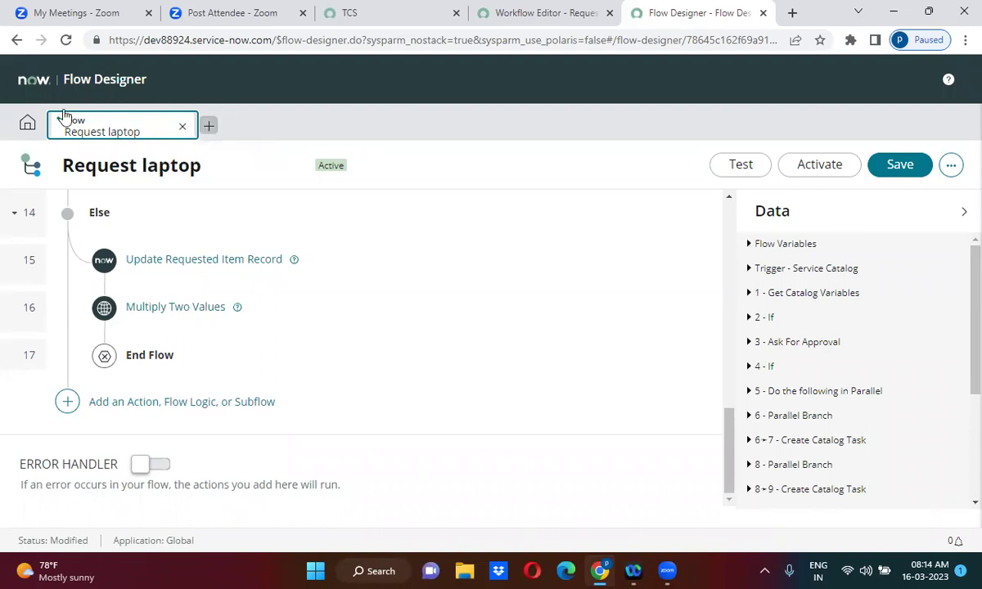
{"action": "left_click", "coordinate": [26, 131]}
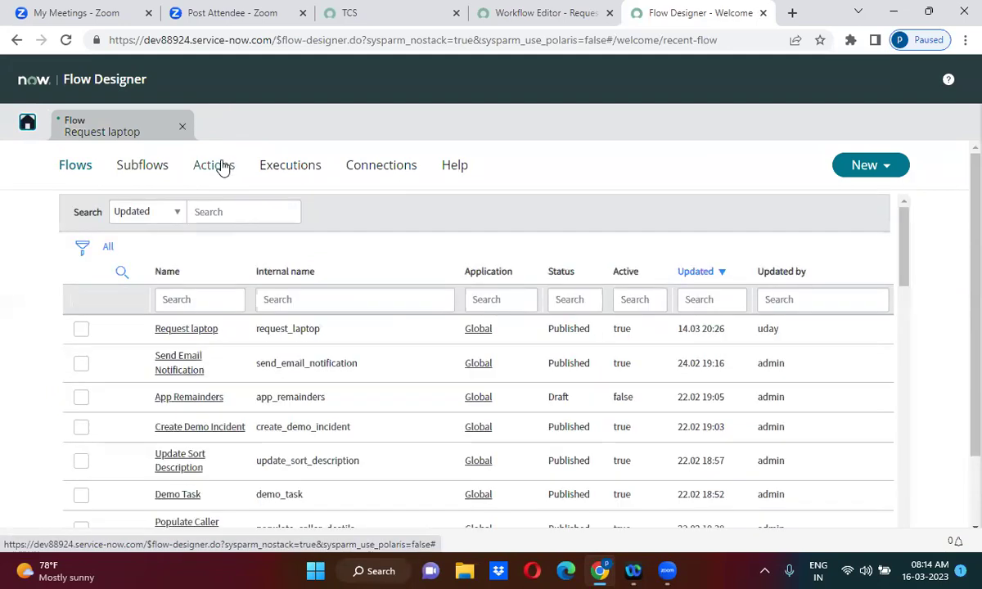
{"action": "left_click", "coordinate": [106, 131]}
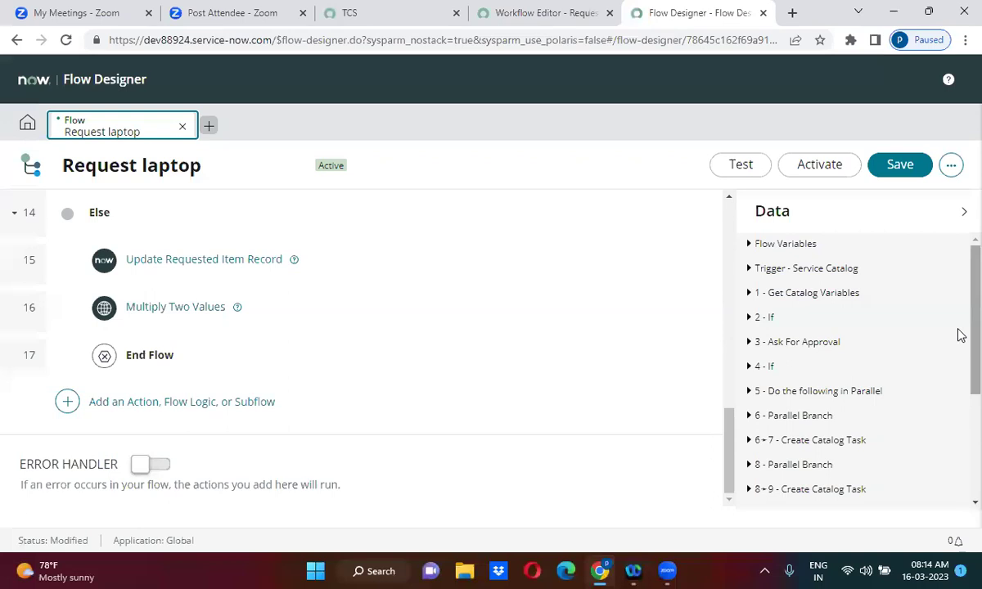
Expand the data of step 16, Multiply Two Values, in the Request laptop flow and examine its output variables.
{"action": "scroll", "coordinate": [958, 323], "scroll_direction": "down", "scroll_amount": 3}
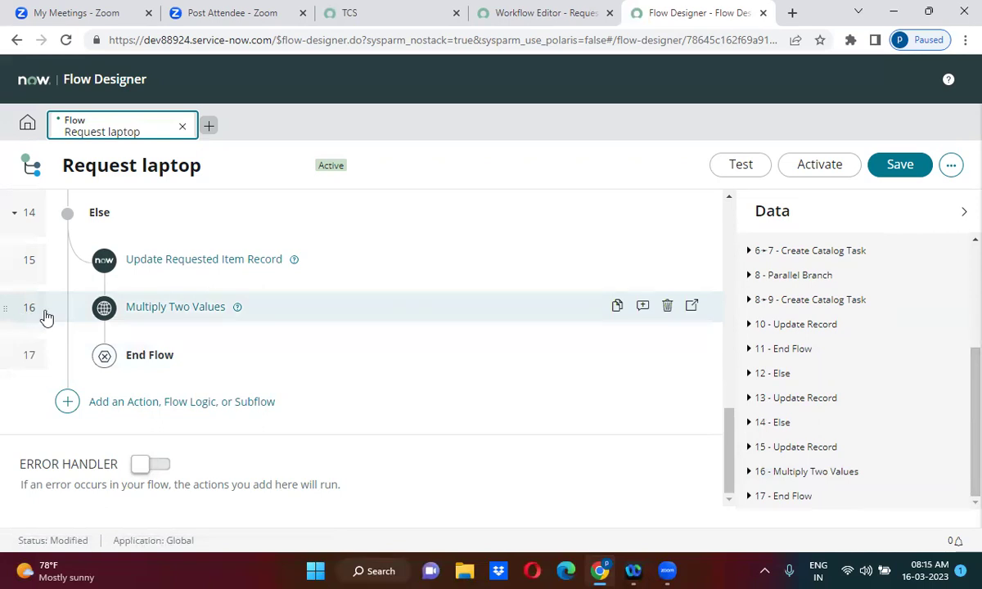
{"action": "left_click", "coordinate": [750, 473]}
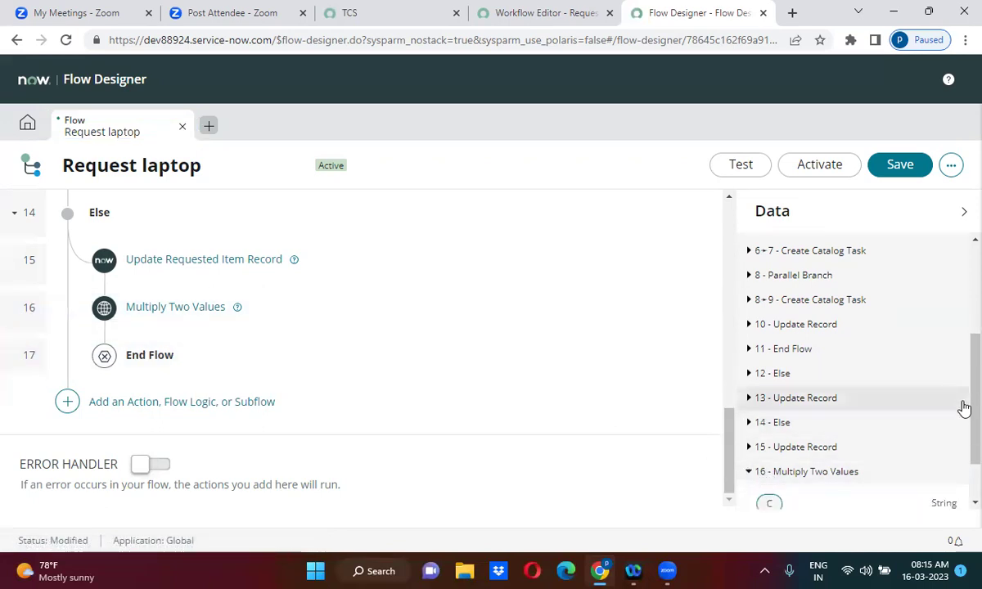
{"action": "scroll", "coordinate": [958, 434], "scroll_direction": "down", "scroll_amount": 2}
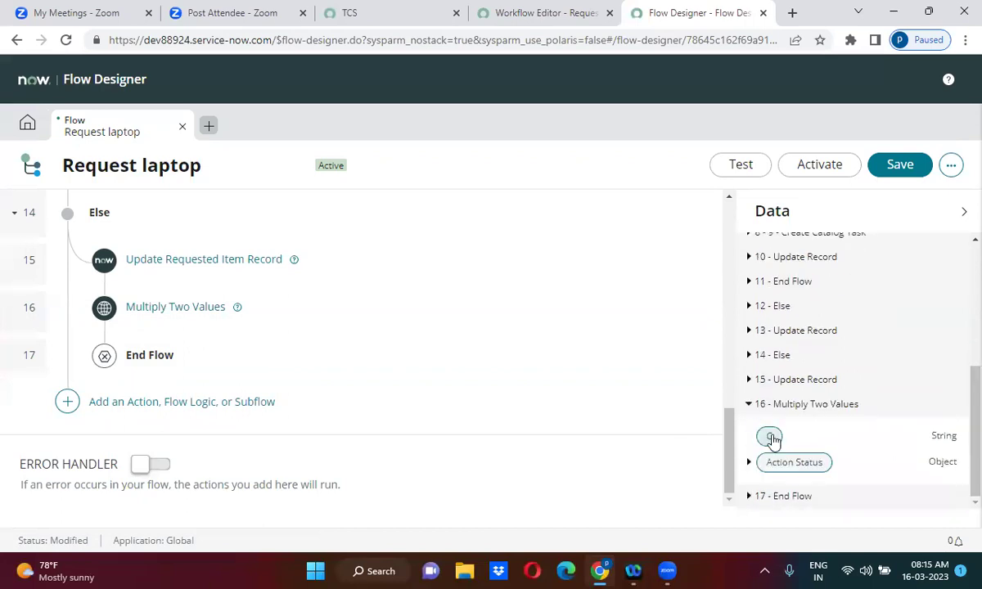